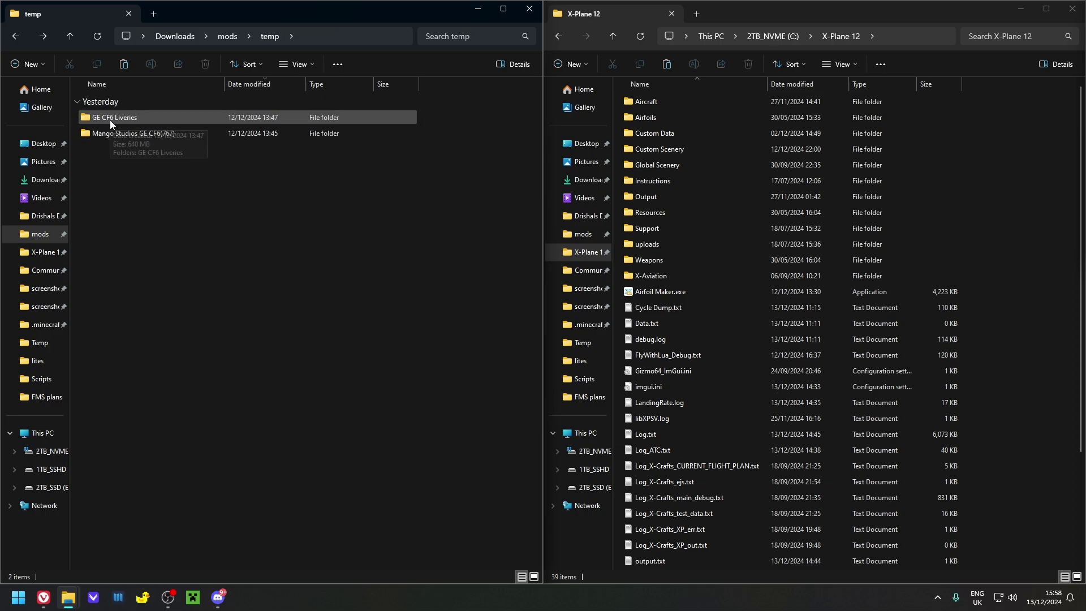
double_click(103, 137)
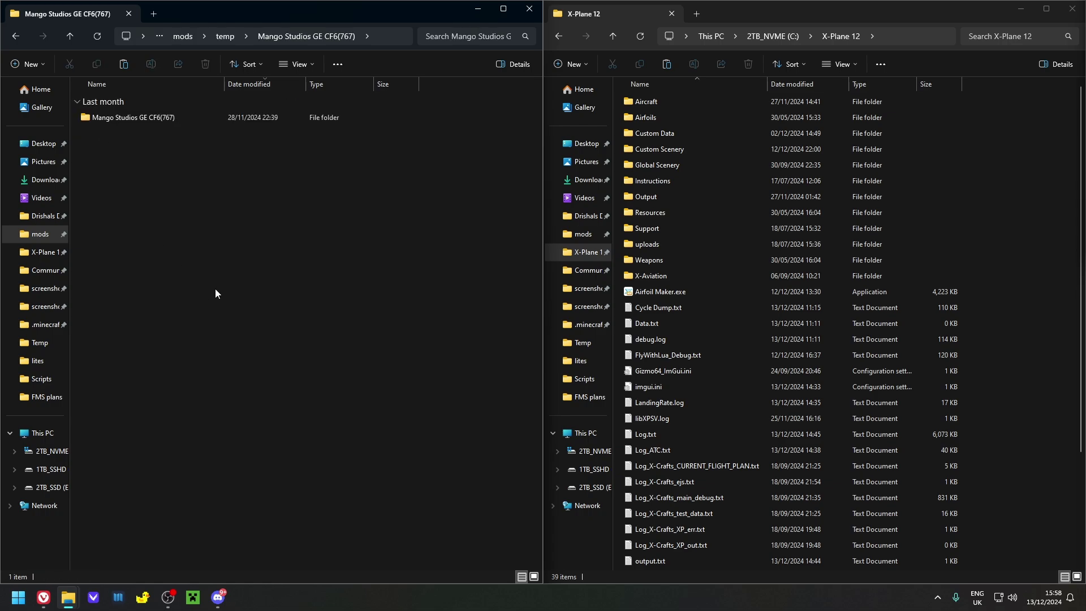
left_click(16, 36)
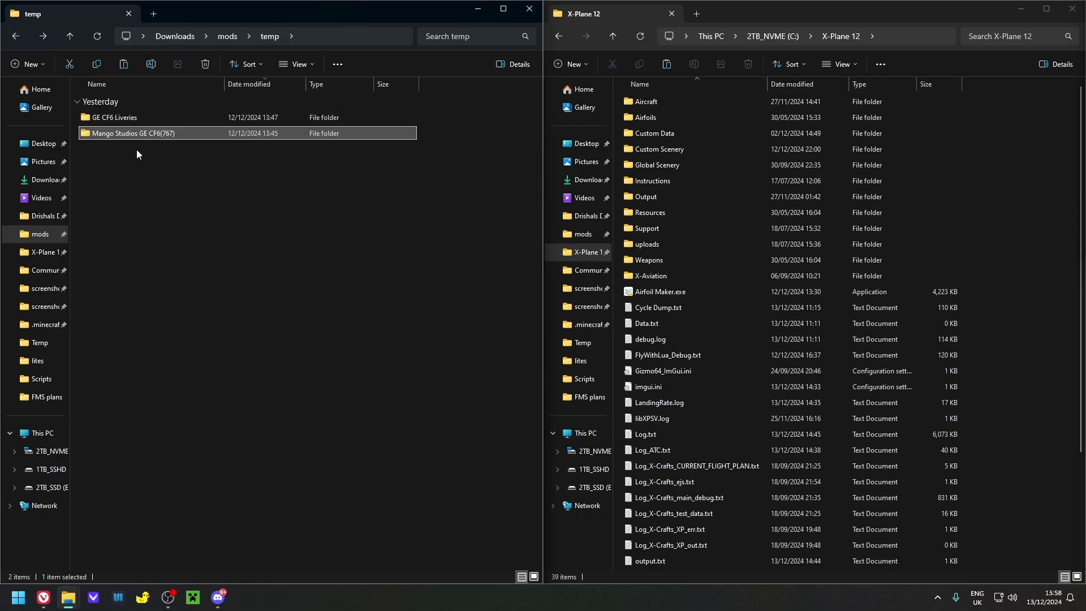
right_click(107, 131)
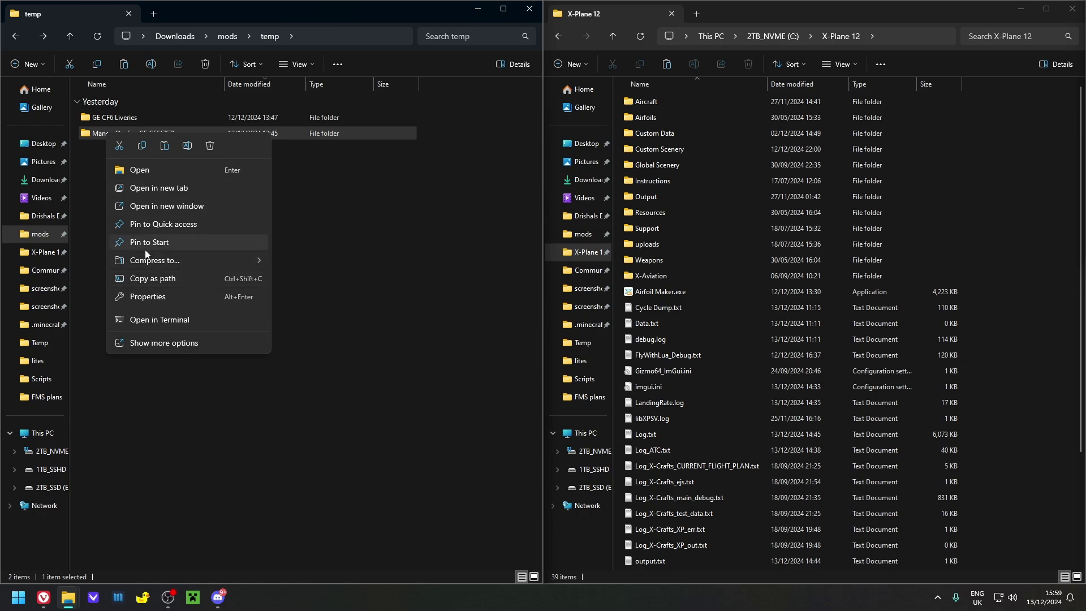
left_click(395, 250)
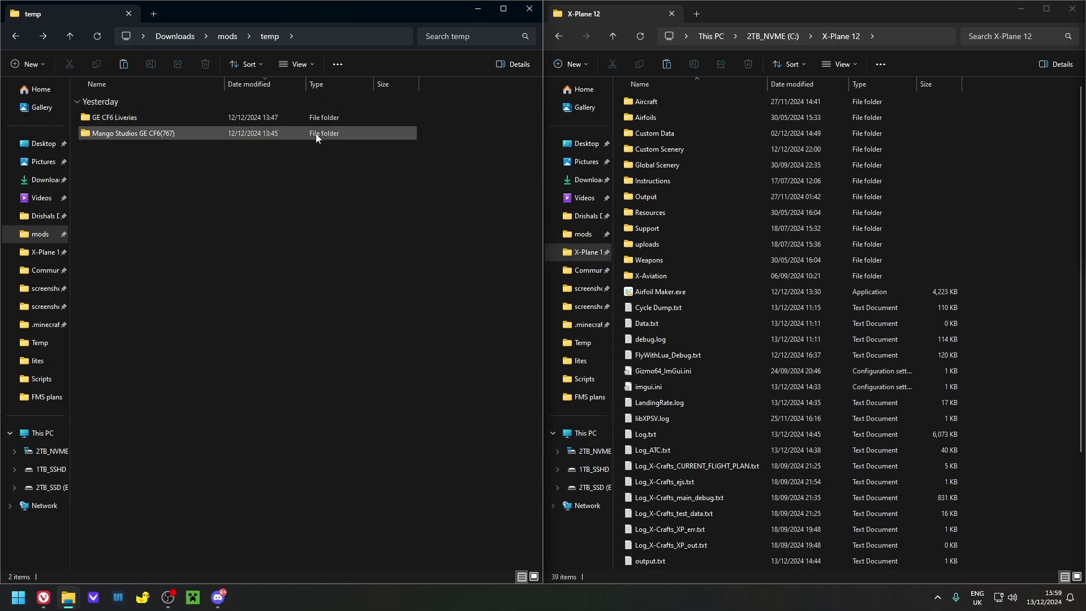
Open the Main Mod folder inside Mango Studios GE CF6(767), checking the contents of its objects/767 subfolder
double_click(120, 138)
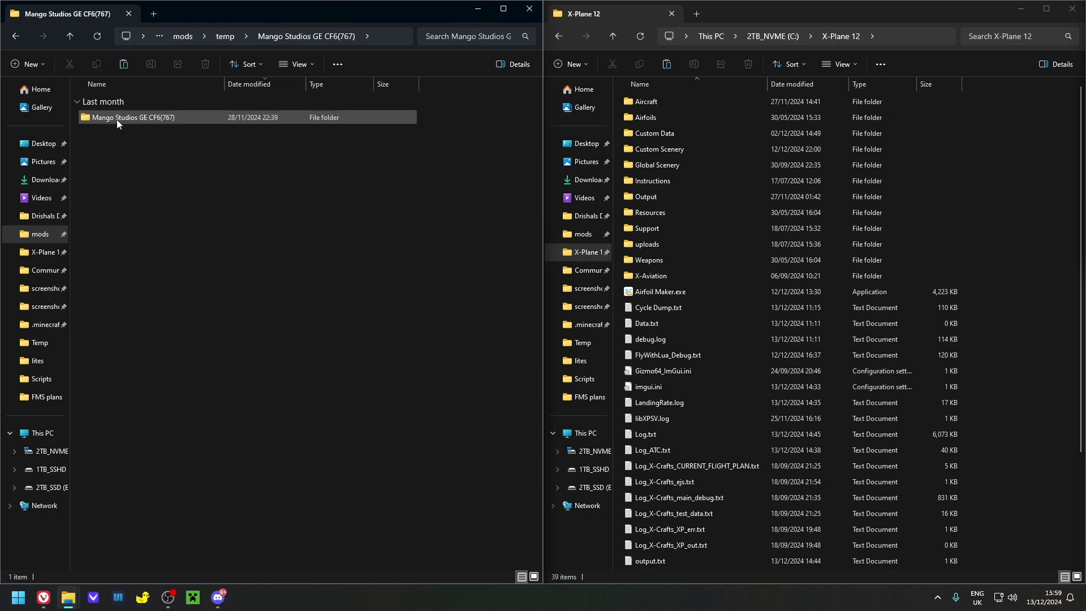
double_click(119, 119)
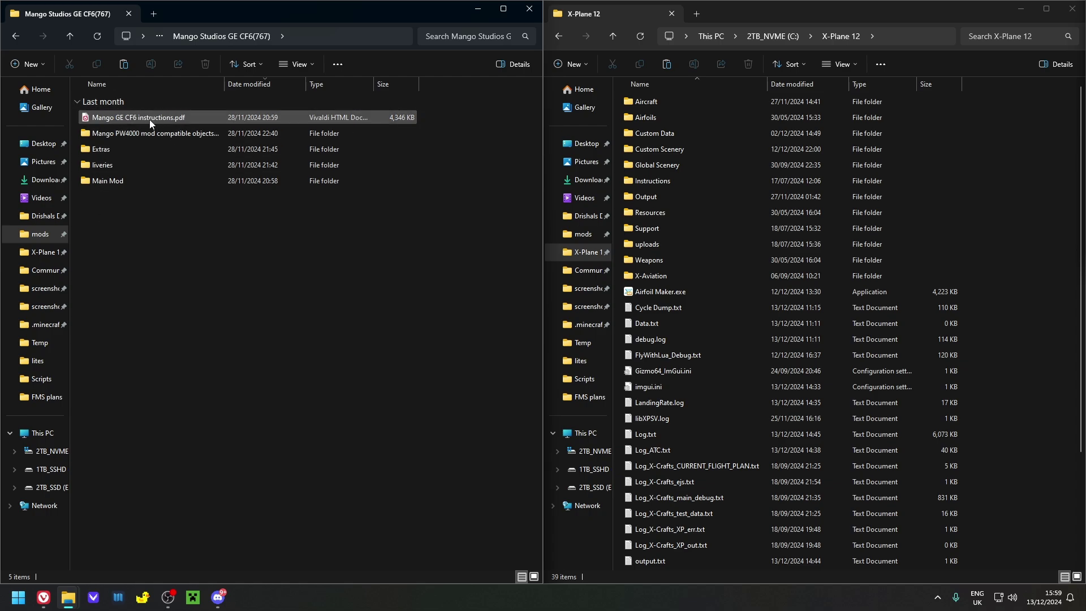
double_click(103, 182)
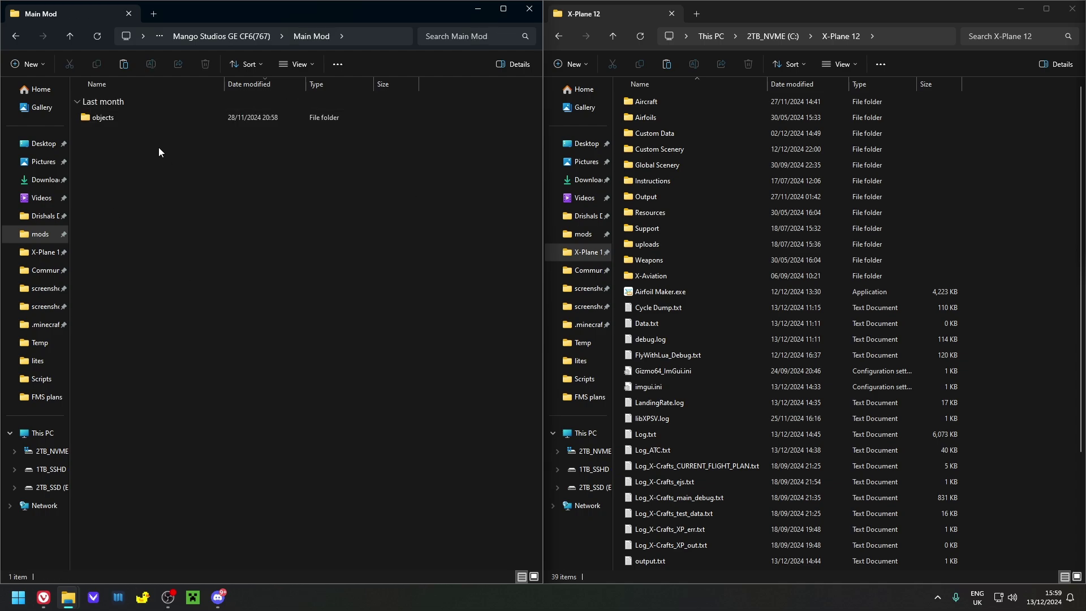
double_click(118, 120)
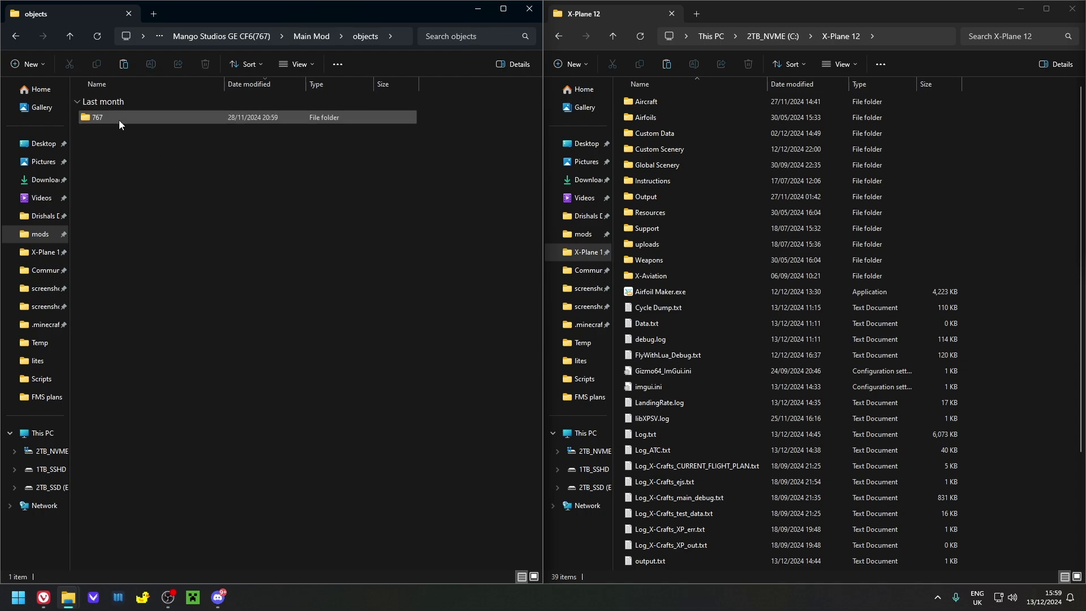
double_click(119, 120)
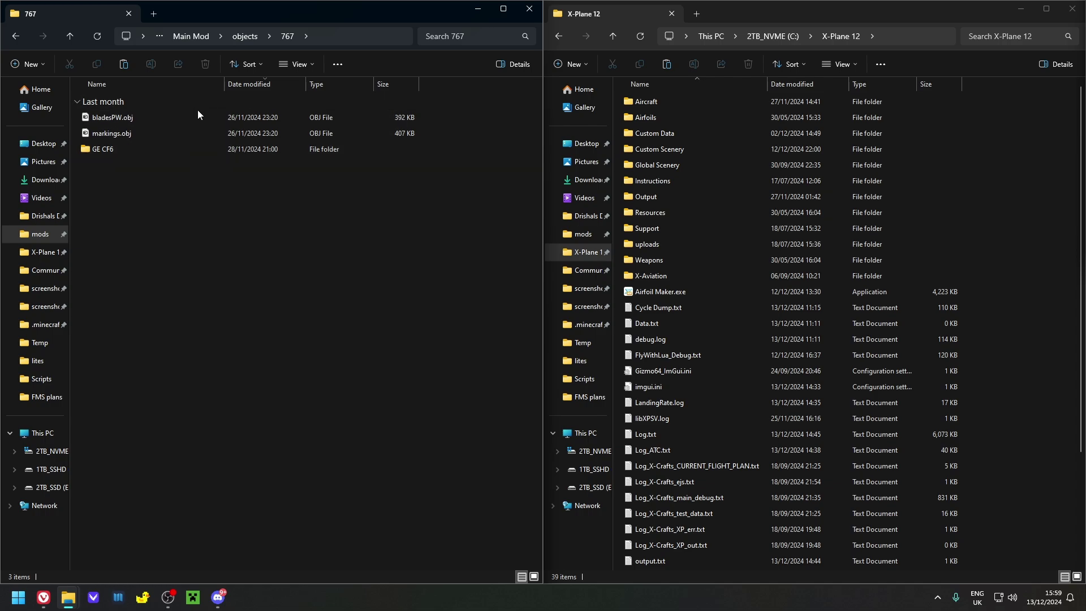
left_click(184, 35)
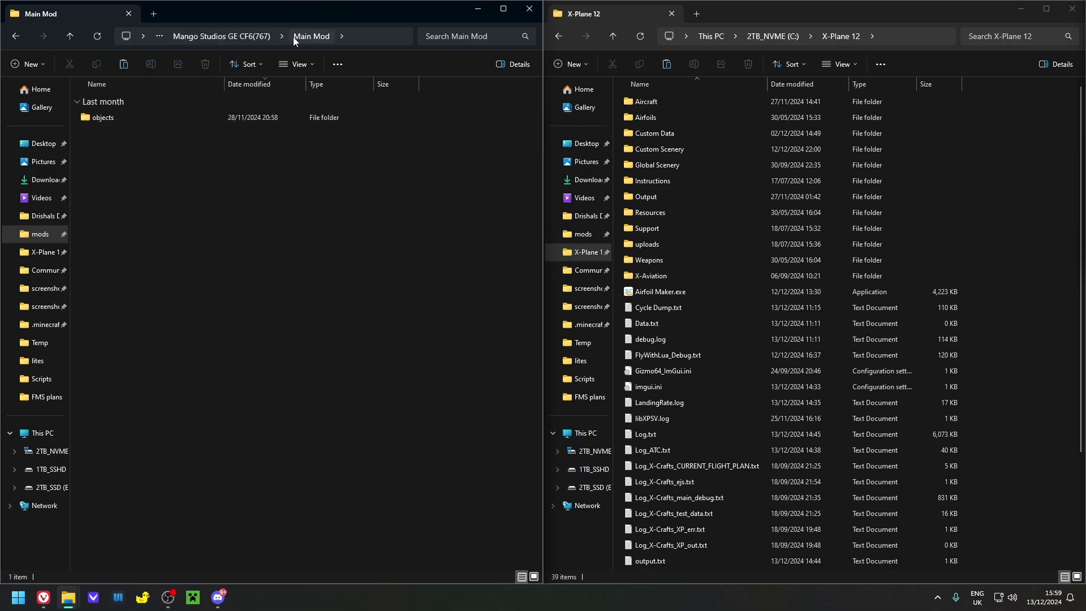
left_click_drag(89, 130, 126, 118)
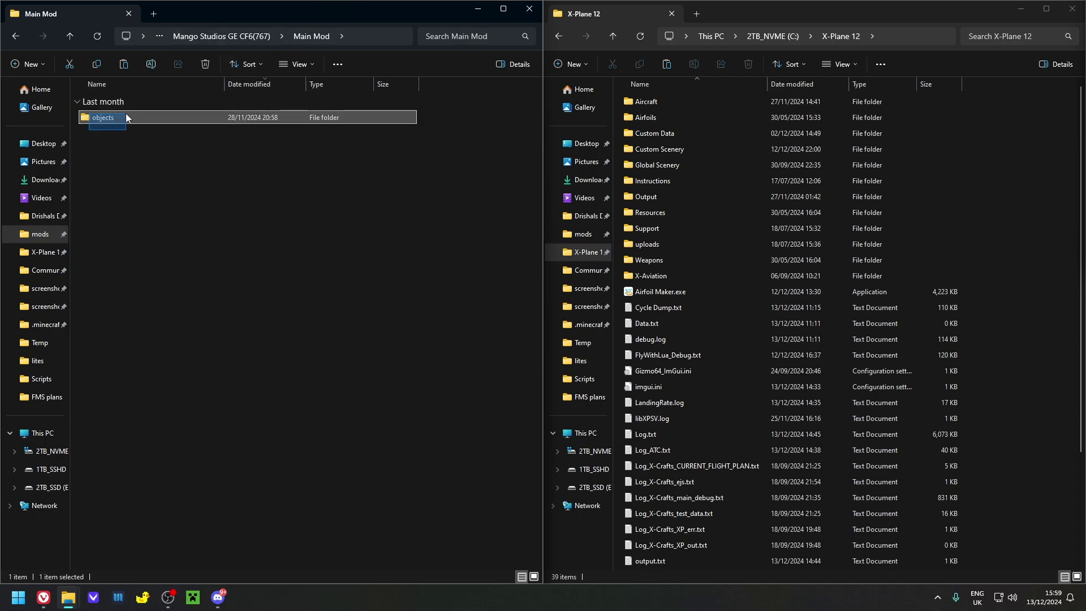
left_click(131, 196)
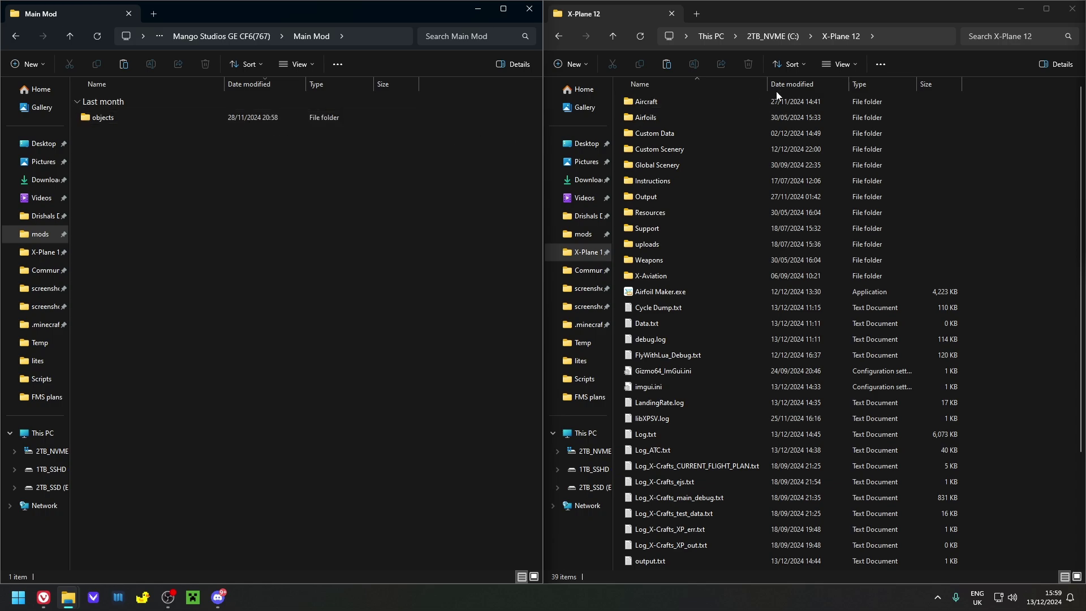
Open the aircraft folder Aircraft/FlightFactor/Boeing767GlobalPLUS in the X-Plane 12 window
double_click(652, 105)
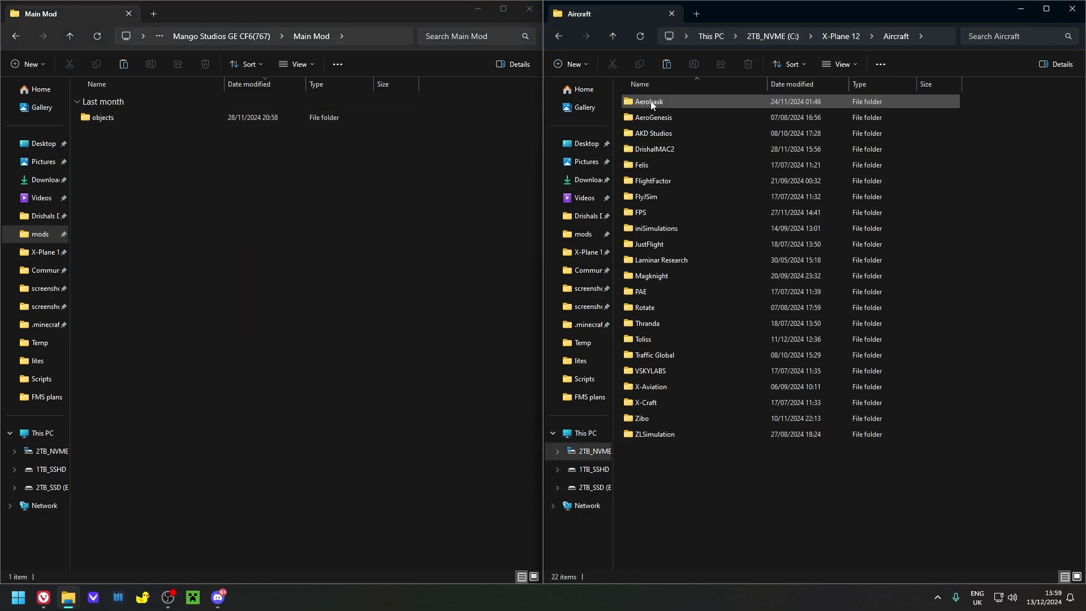
left_click(660, 182)
double_click(660, 182)
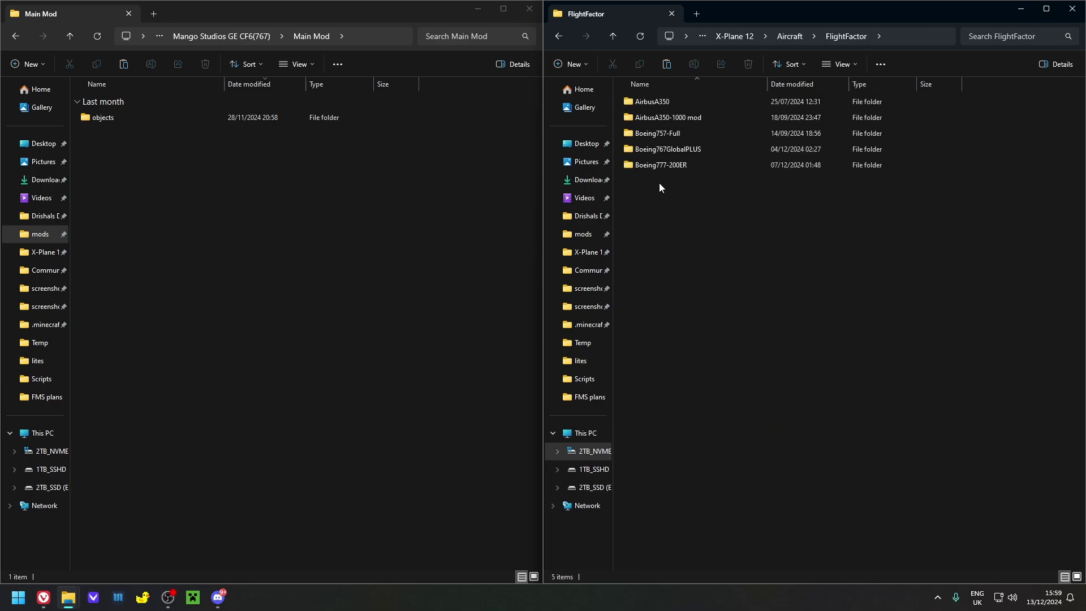
double_click(664, 155)
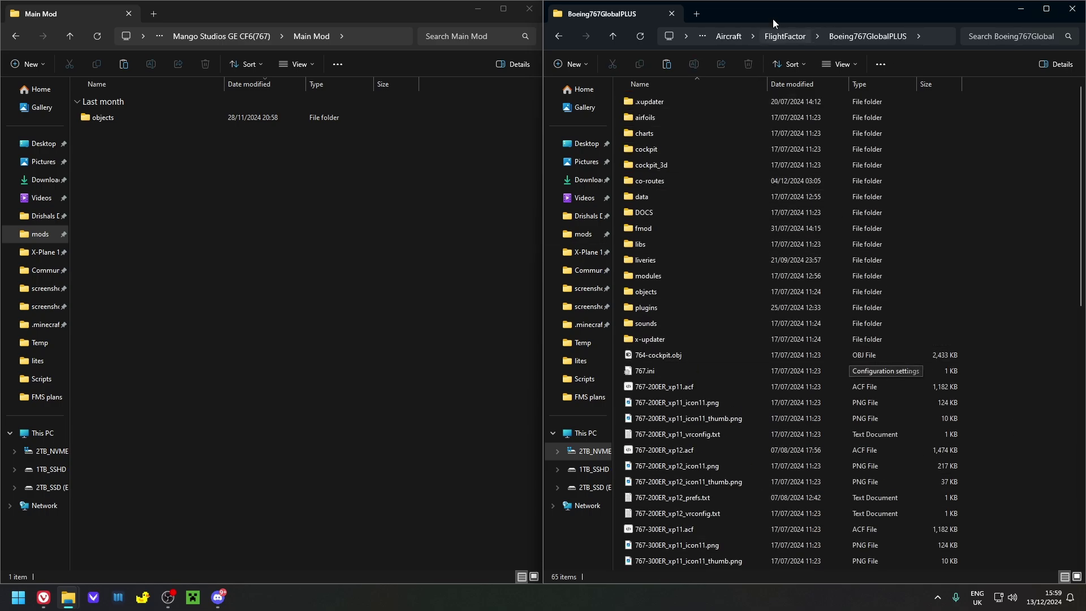
Move the Main Mod objects folder into Boeing767GlobalPLUS, replacing the files with the same names
left_click(95, 119)
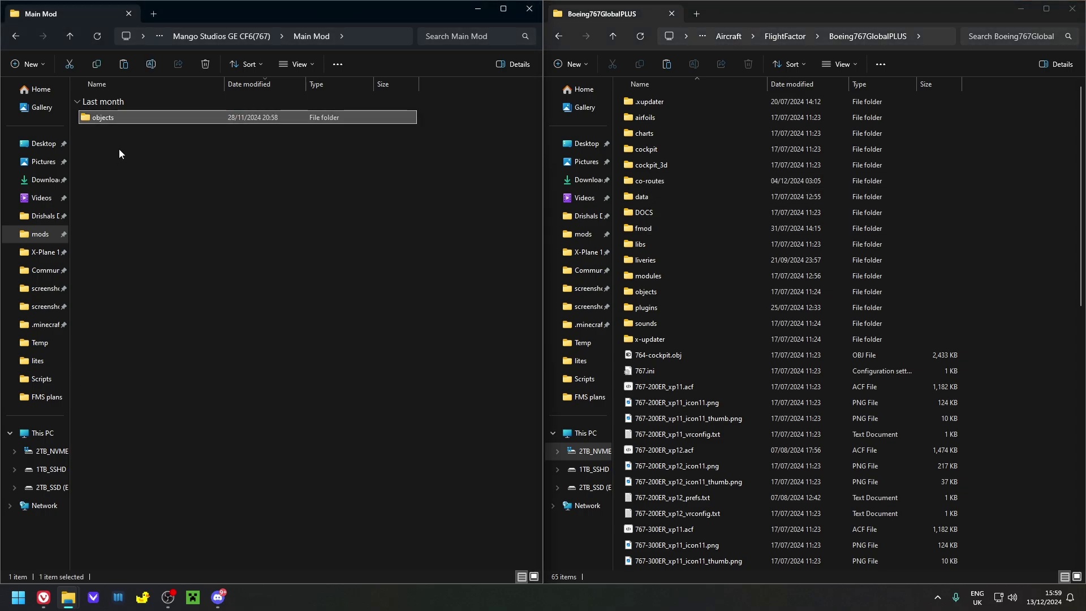
left_click_drag(110, 123, 1020, 232)
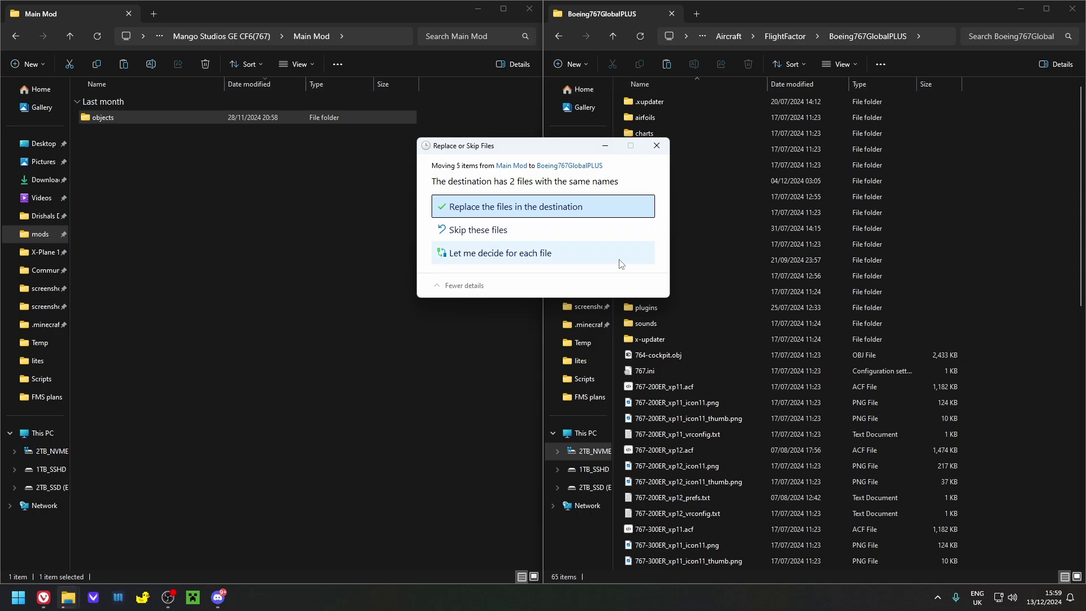
left_click(507, 212)
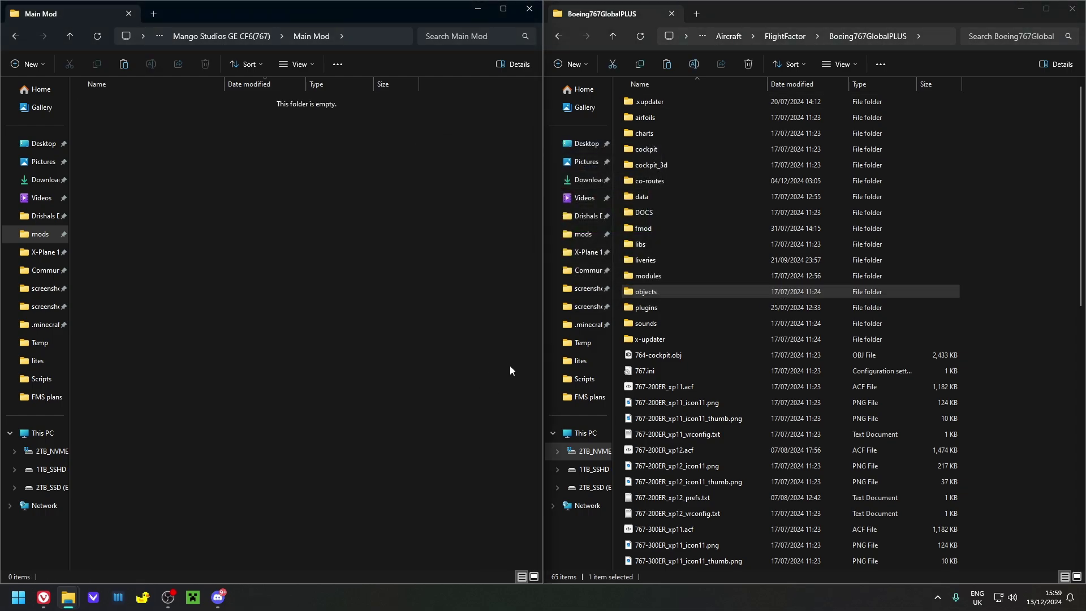
Check the aircraft's objects/767 folder for the installed GE CF6 folder and its contents
left_click(963, 290)
double_click(935, 294)
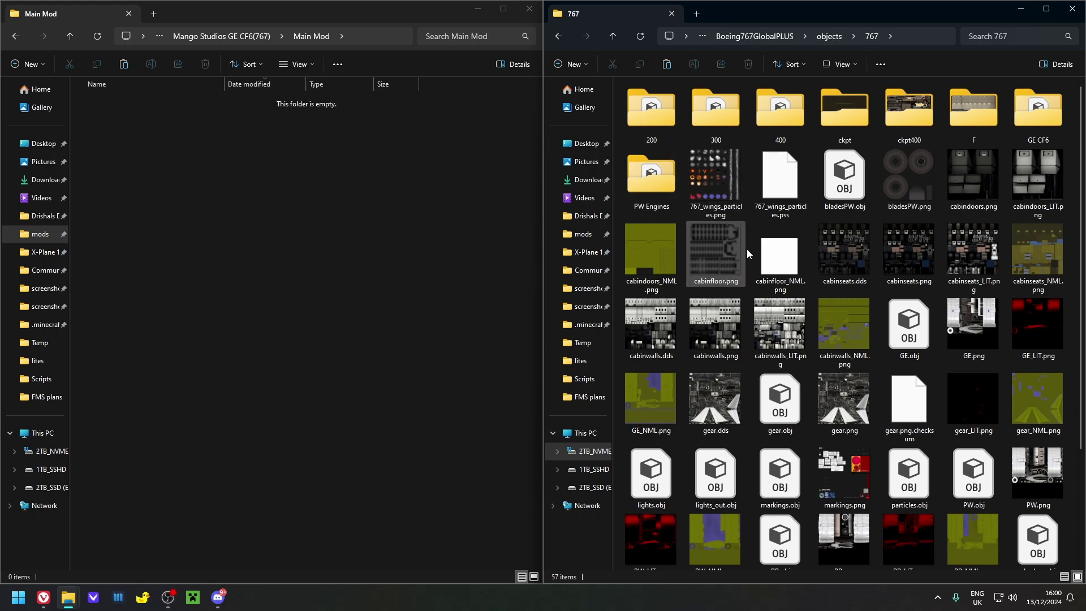
double_click(1027, 137)
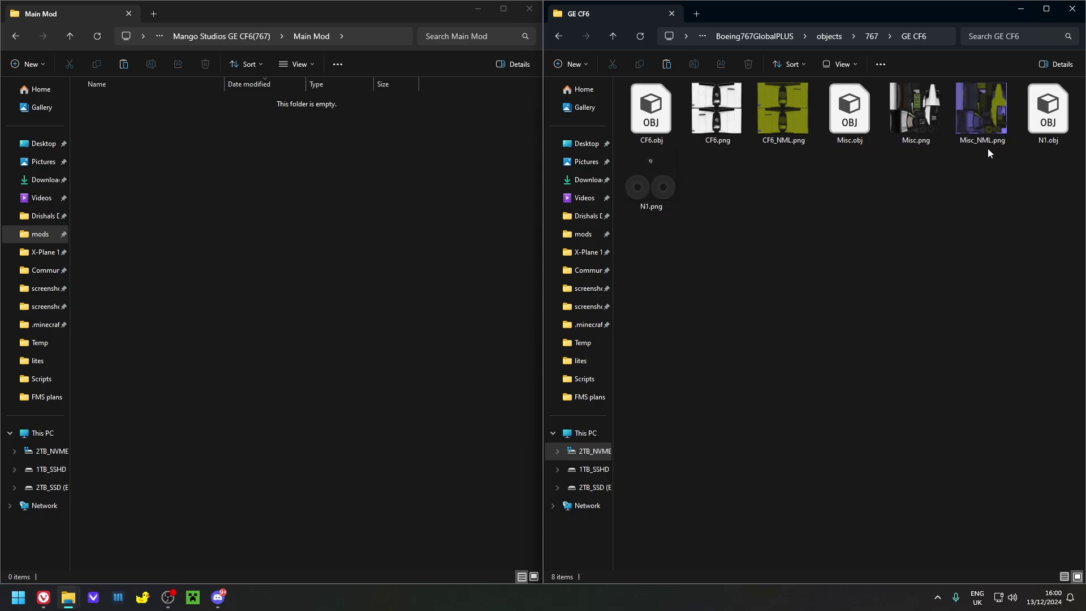
left_click(560, 36)
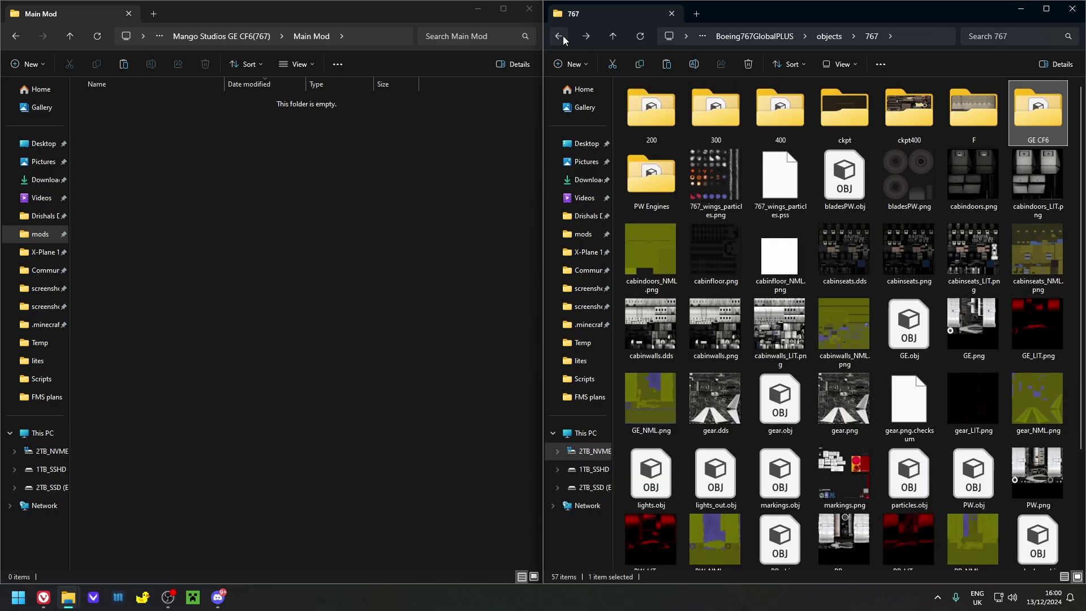
Open the Mango PW4000 mod compatible objects(Optional) folder of the mod and check its objects folder
left_click(267, 230)
key("alt+Left")
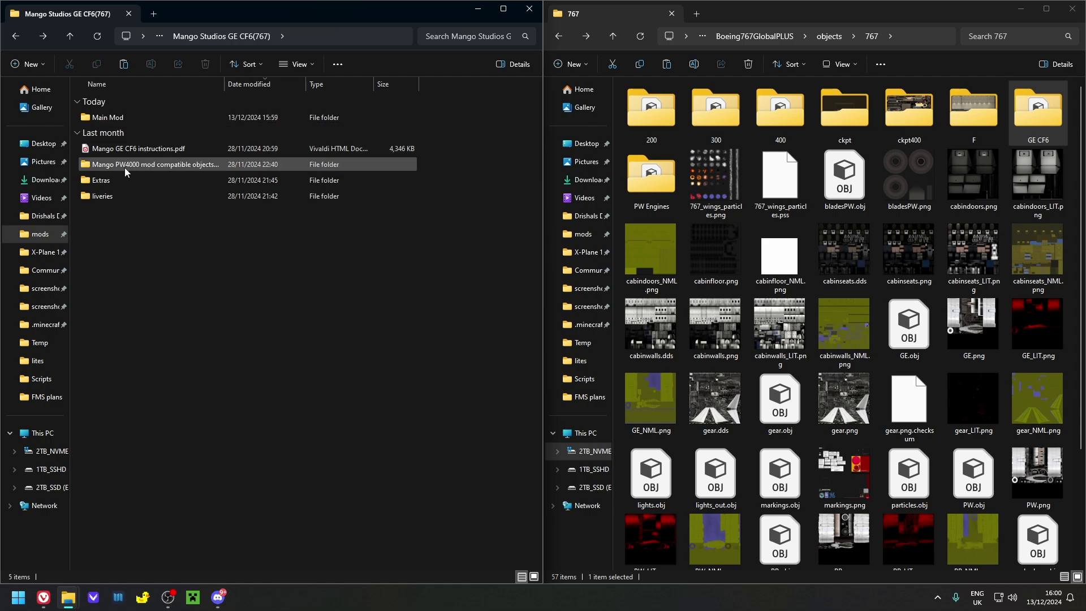
mouse_move(125, 168)
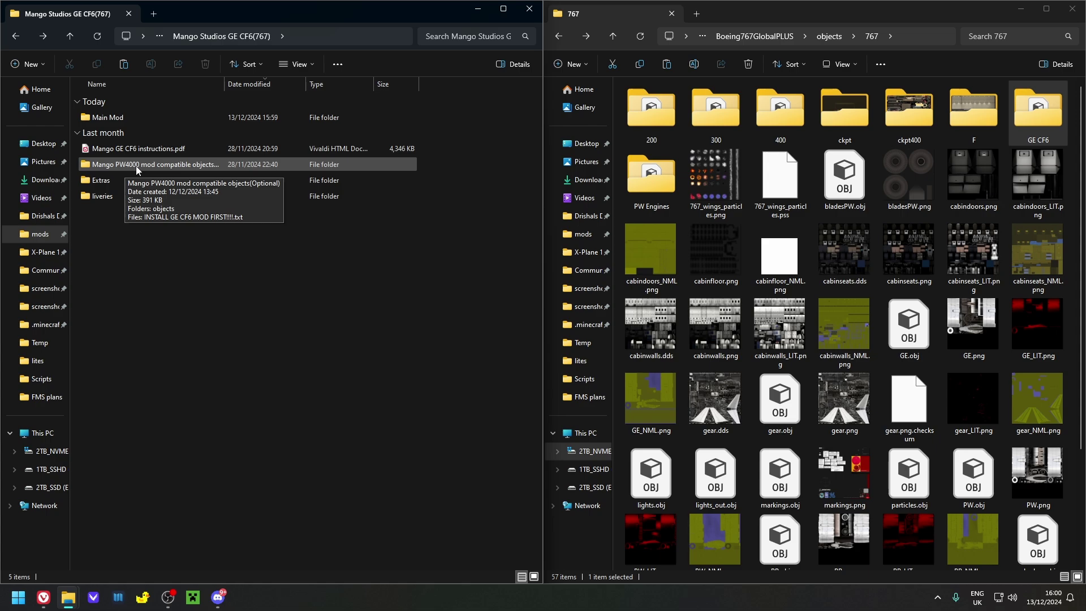
double_click(148, 167)
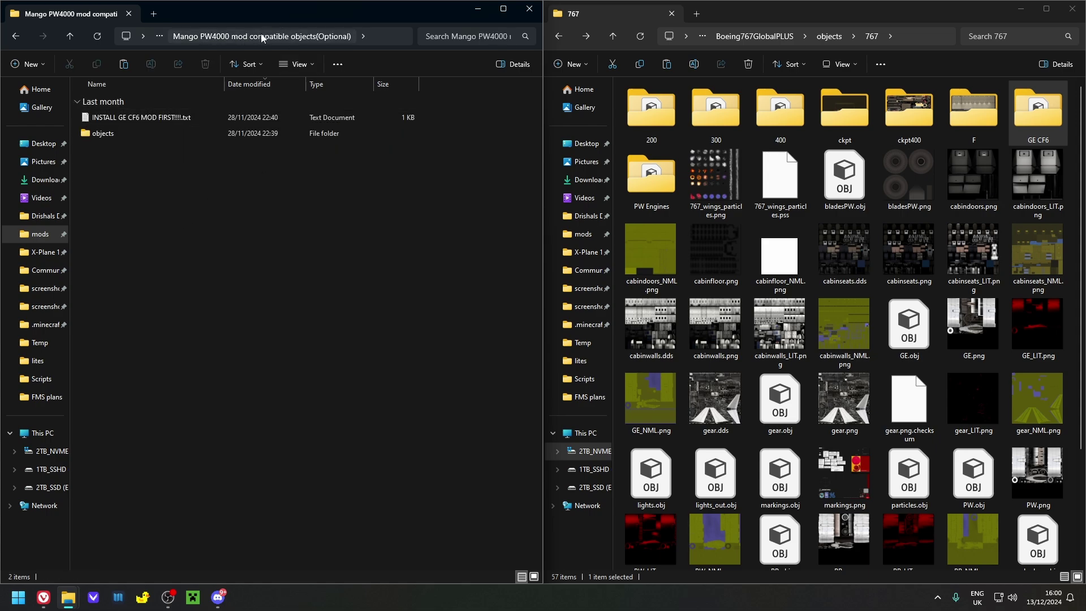
double_click(126, 137)
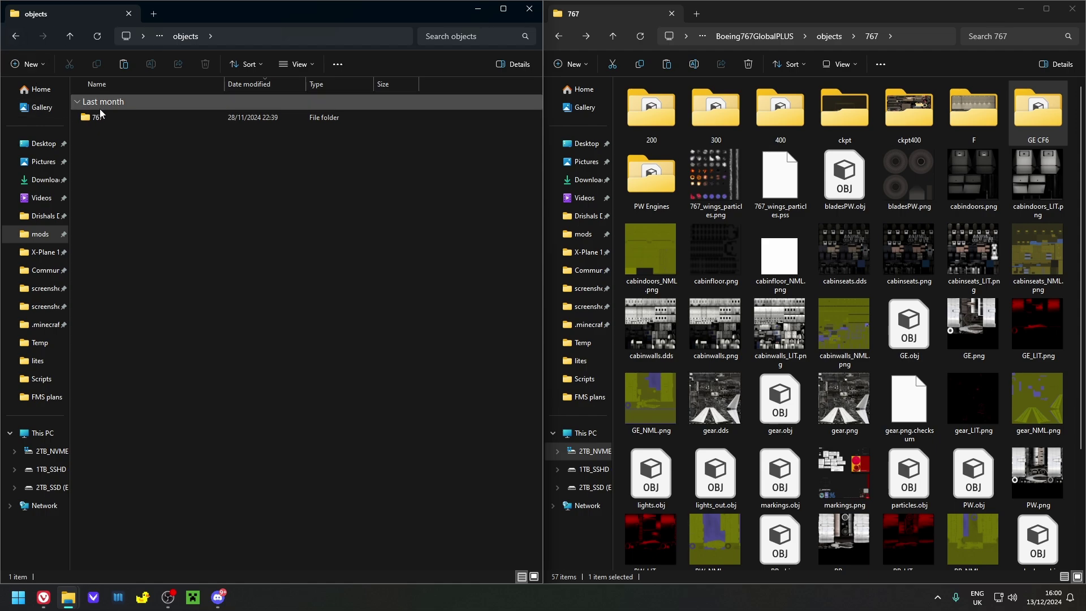
left_click(16, 37)
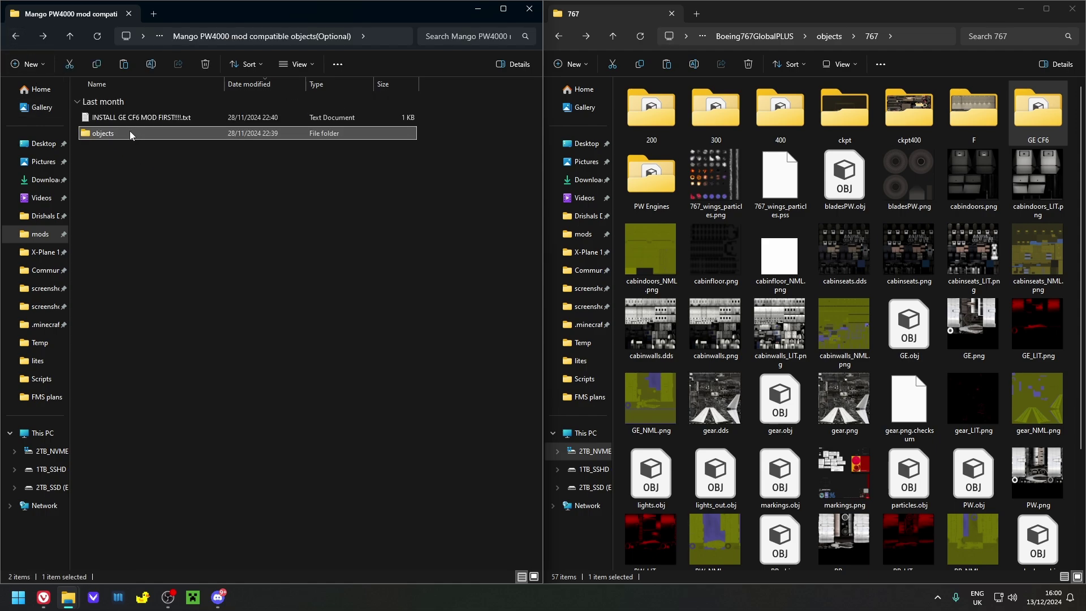
Move the optional PW4000-compatible objects folder into Boeing767GlobalPLUS, replacing bladesPW.obj in the destination
left_click(800, 42)
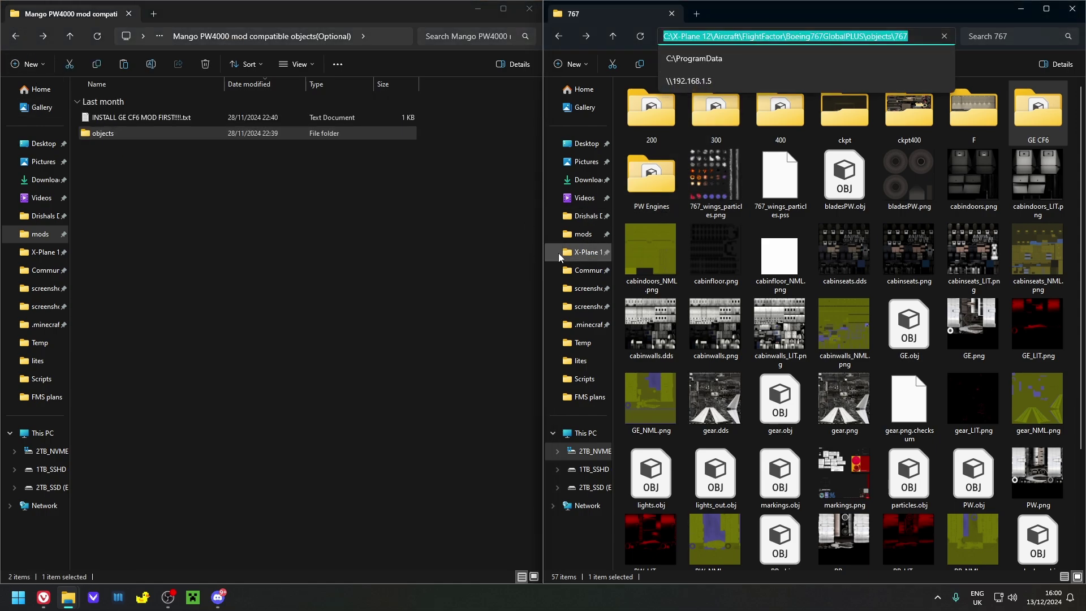
key("Escape")
left_click(752, 36)
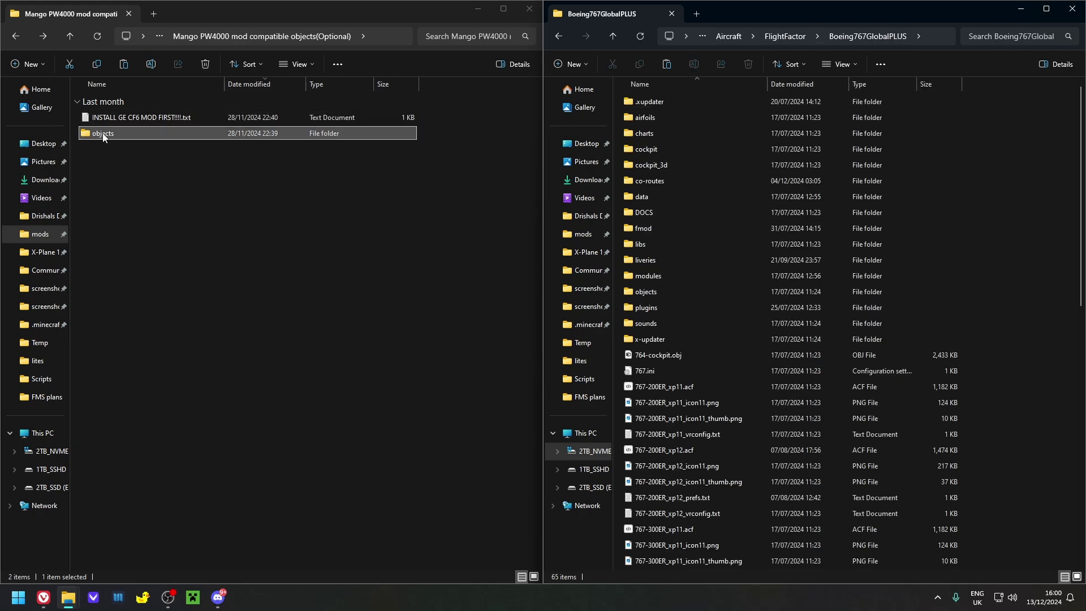
left_click_drag(103, 134, 1031, 273)
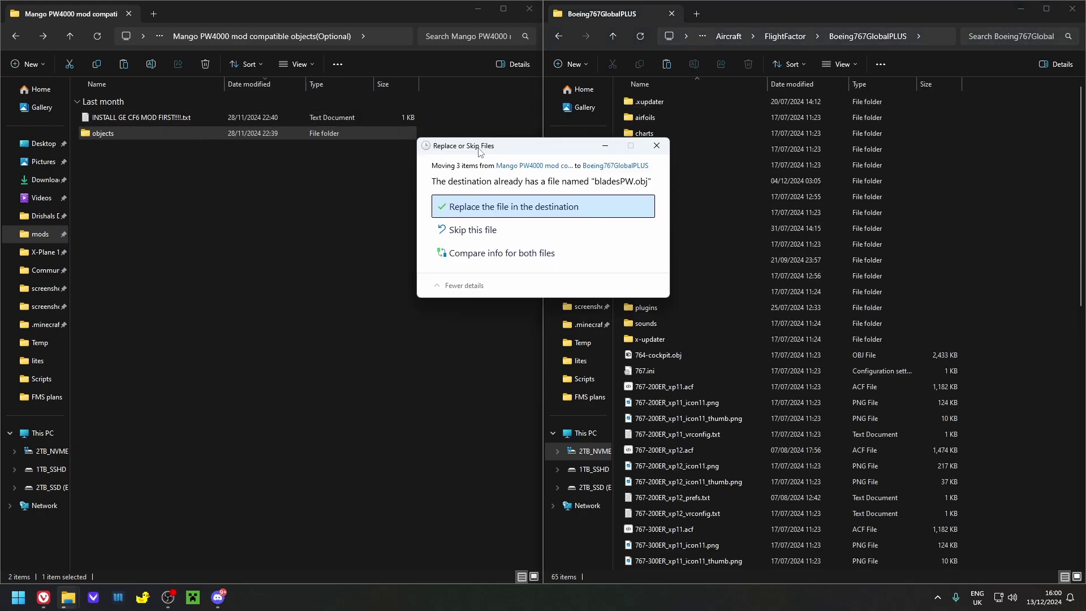
left_click(465, 207)
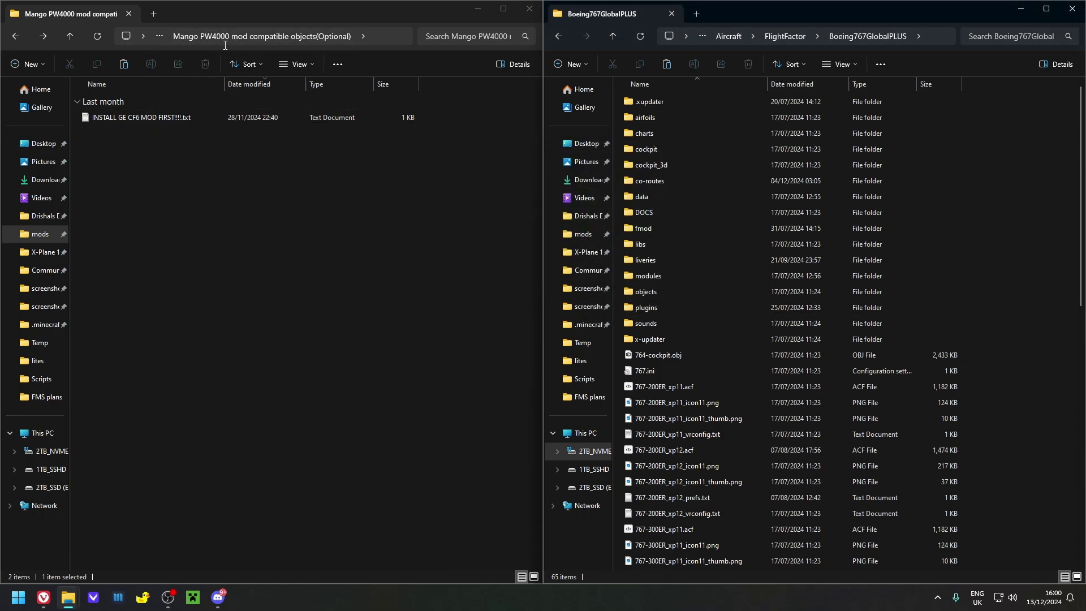
Return the mod window to Mango Studios GE CF6(767) and the aircraft window to the X-Plane 12 root folder's program files
left_click(27, 38)
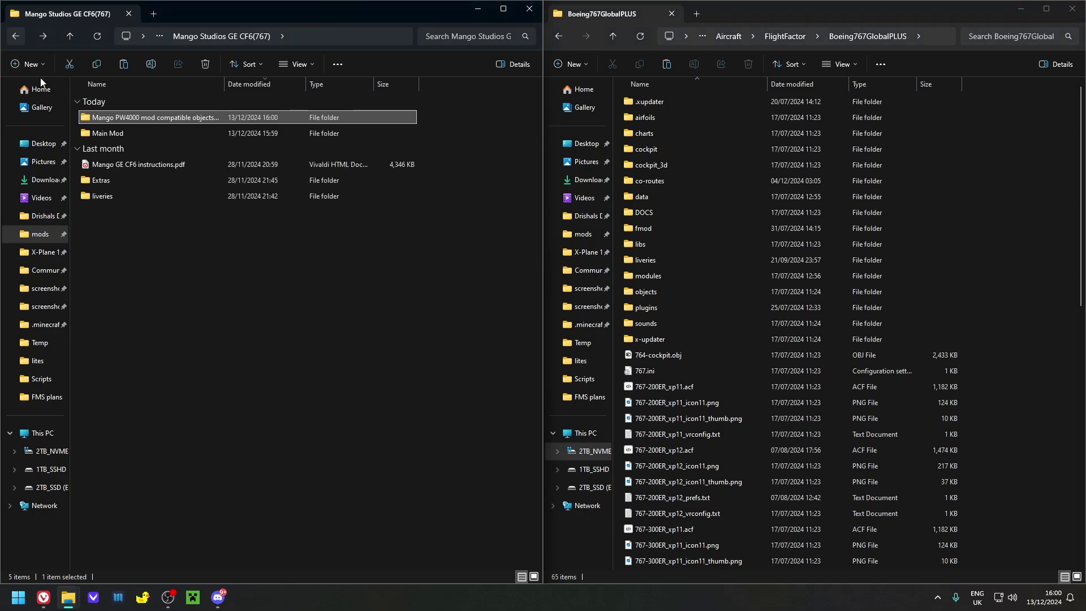
left_click(230, 285)
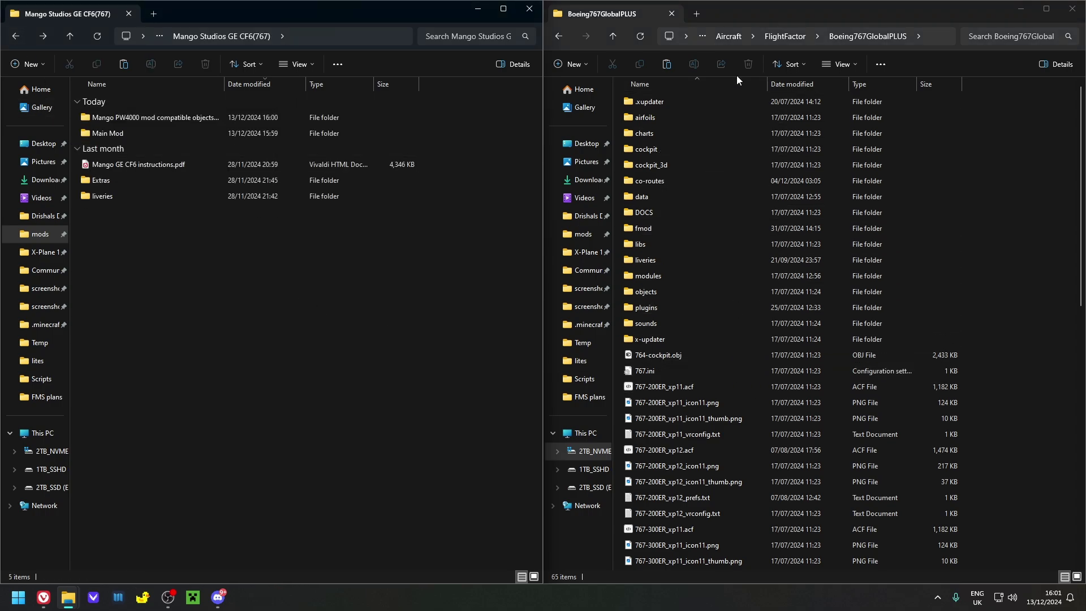
left_click(731, 36)
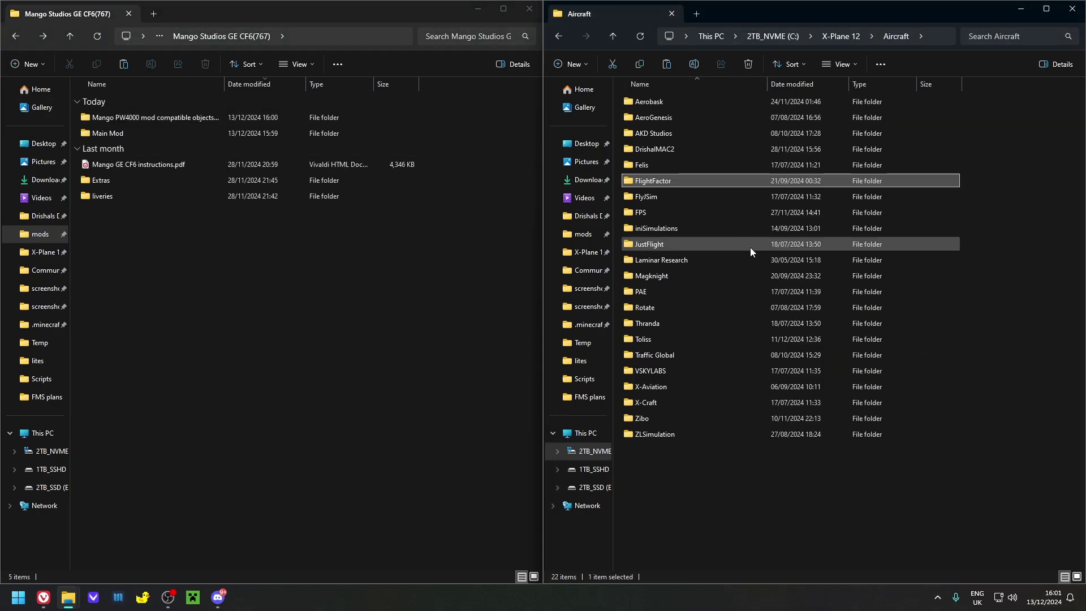
left_click(843, 38)
left_click(1010, 291)
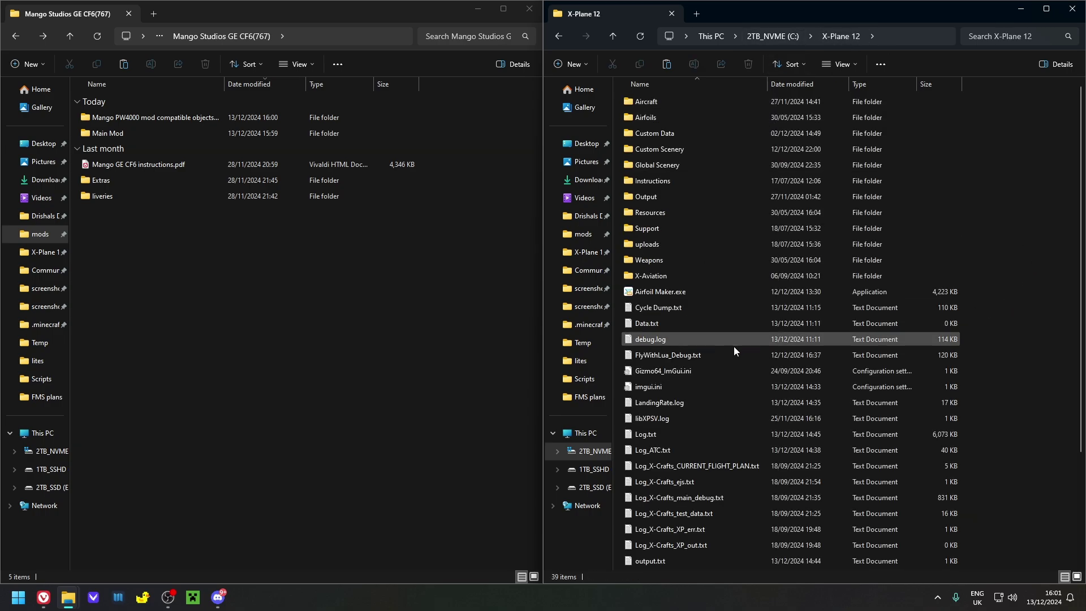
scroll(805, 359, "down", 3)
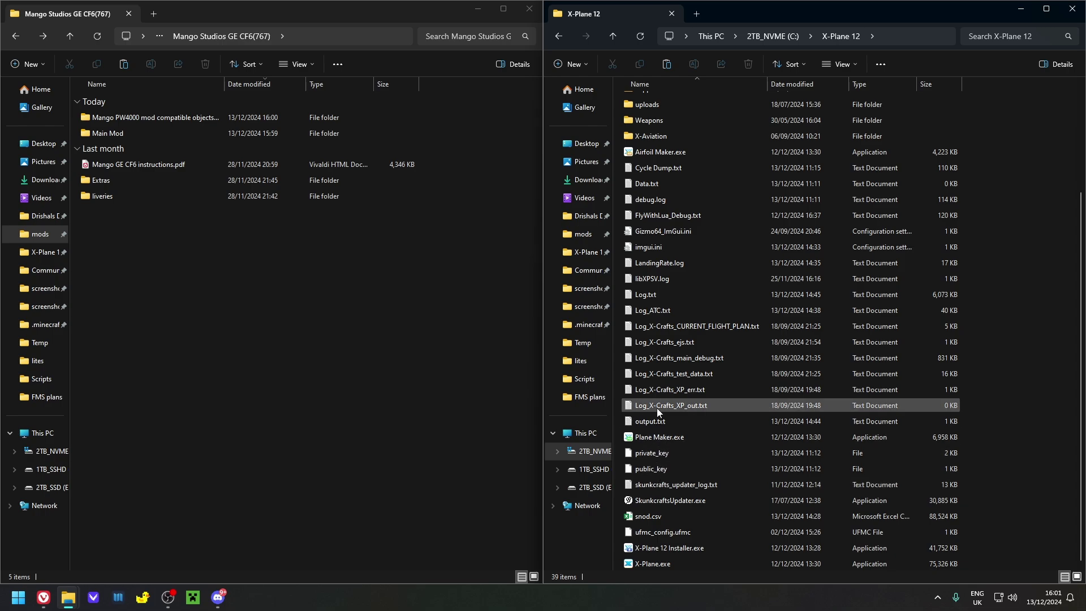
Launch Plane Maker from the X-Plane 12 folder and bring up its aircraft file selection
double_click(672, 439)
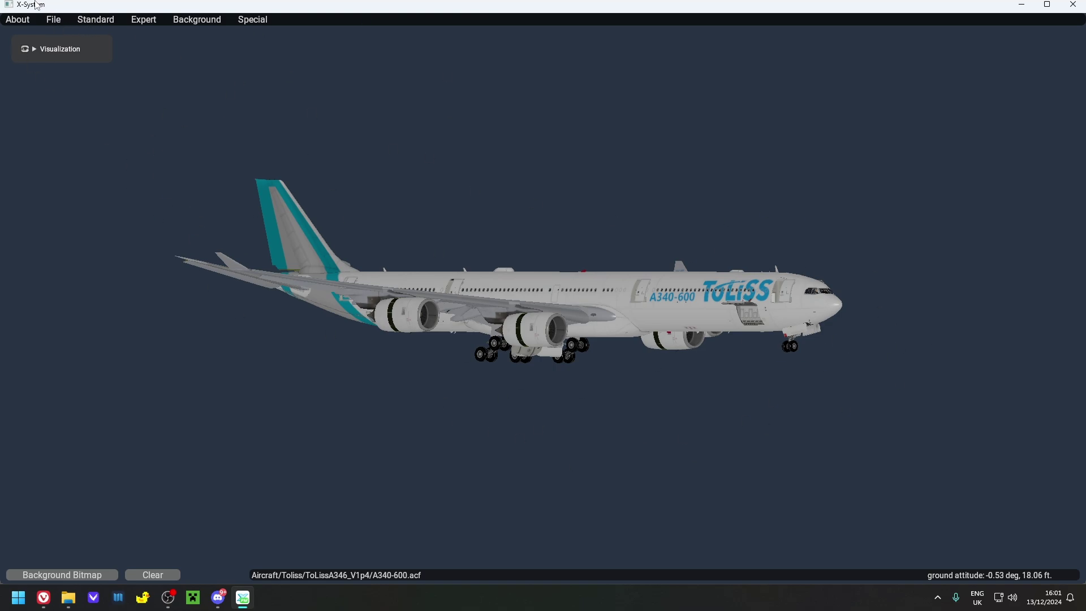
left_click(54, 21)
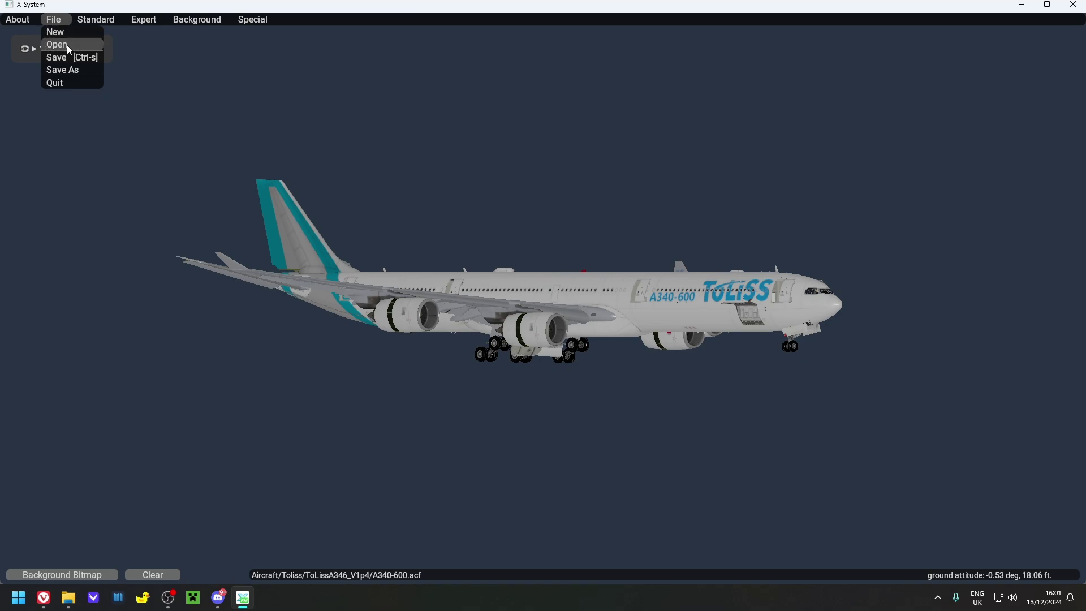
left_click(57, 45)
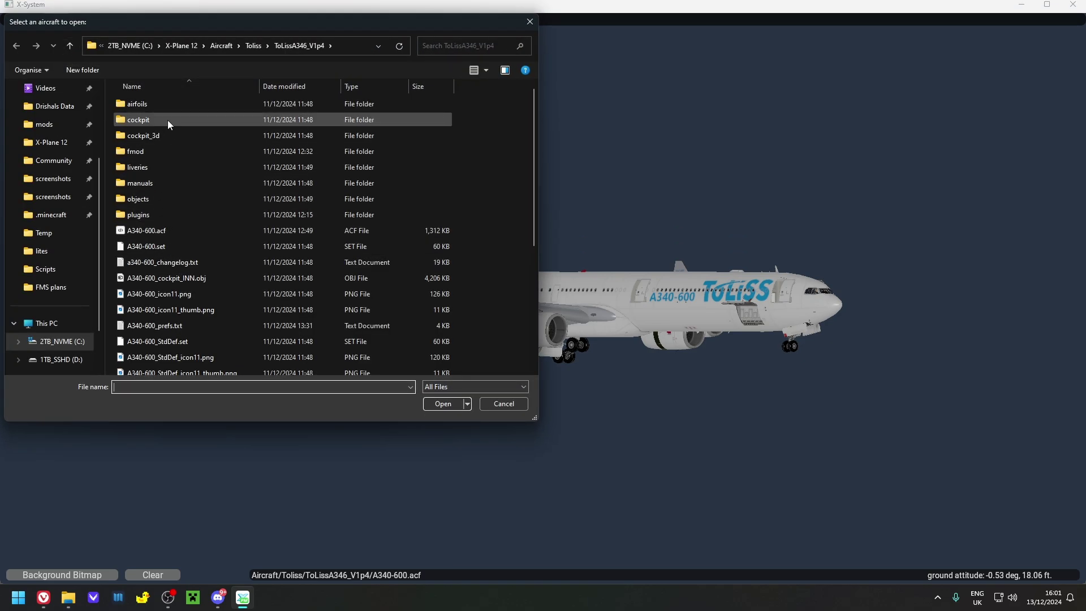
Browse to X-Plane 12/Aircraft/FlightFactor/Boeing767GlobalPLUS and enlarge the file selection dialog
left_click(186, 46)
scroll(252, 297, "down", 4)
scroll(249, 240, "up", 4)
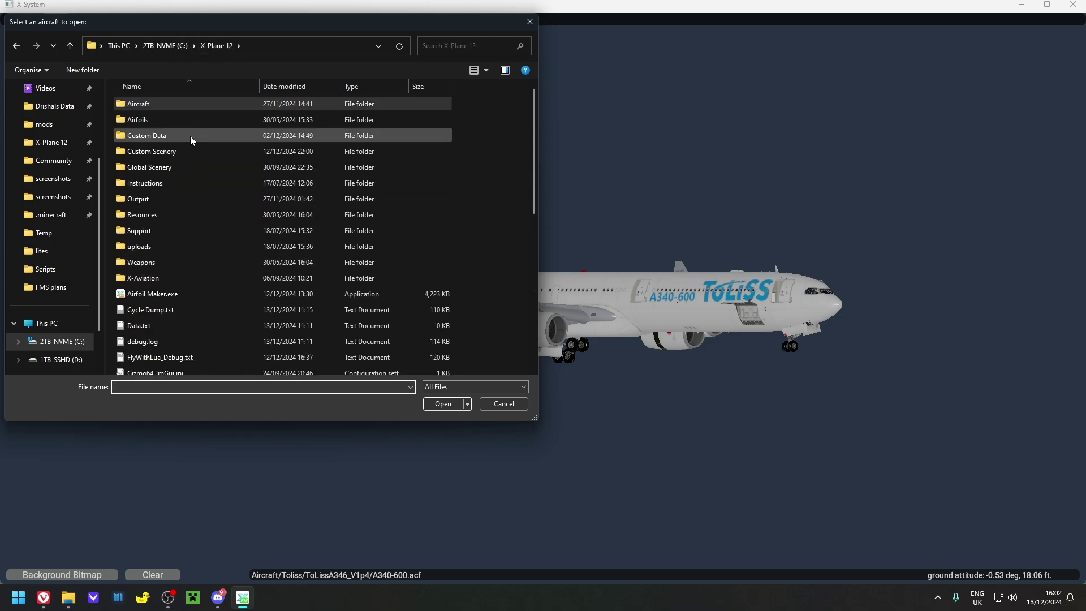
double_click(121, 104)
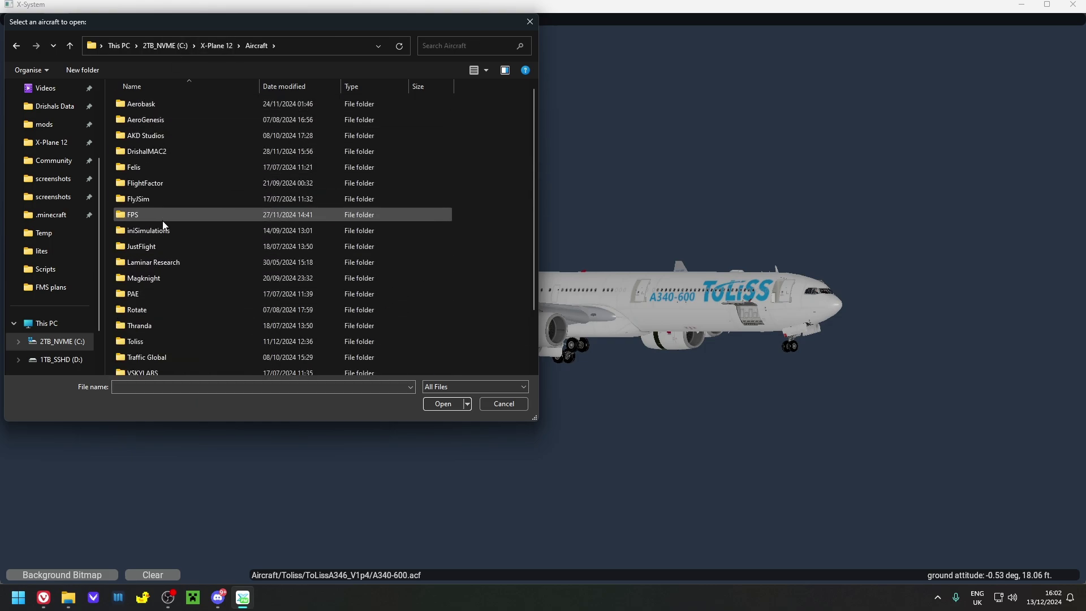
double_click(154, 185)
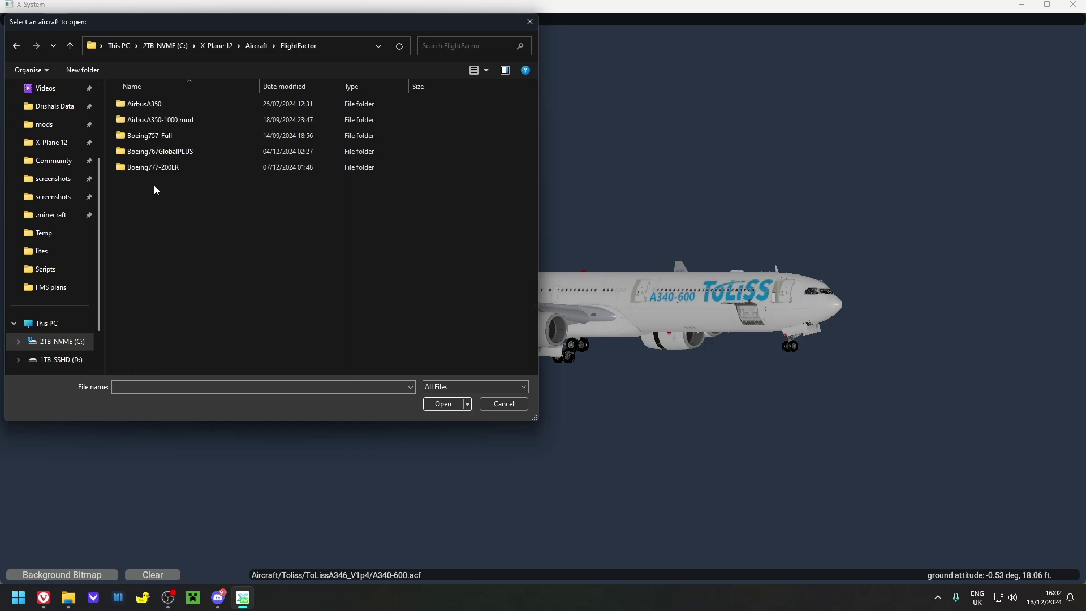
double_click(165, 154)
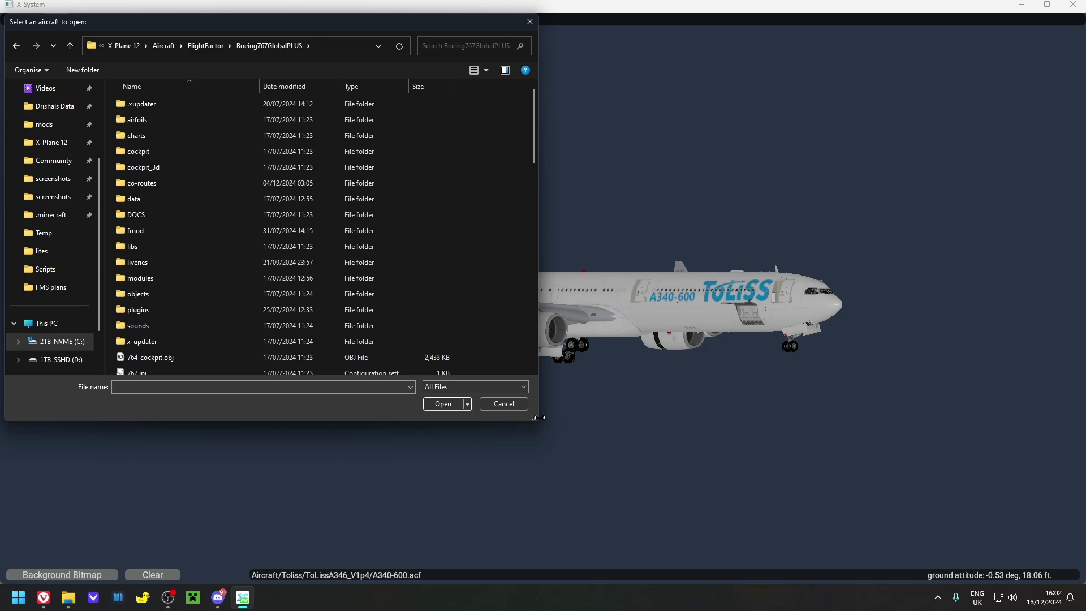
left_click_drag(539, 418, 564, 545)
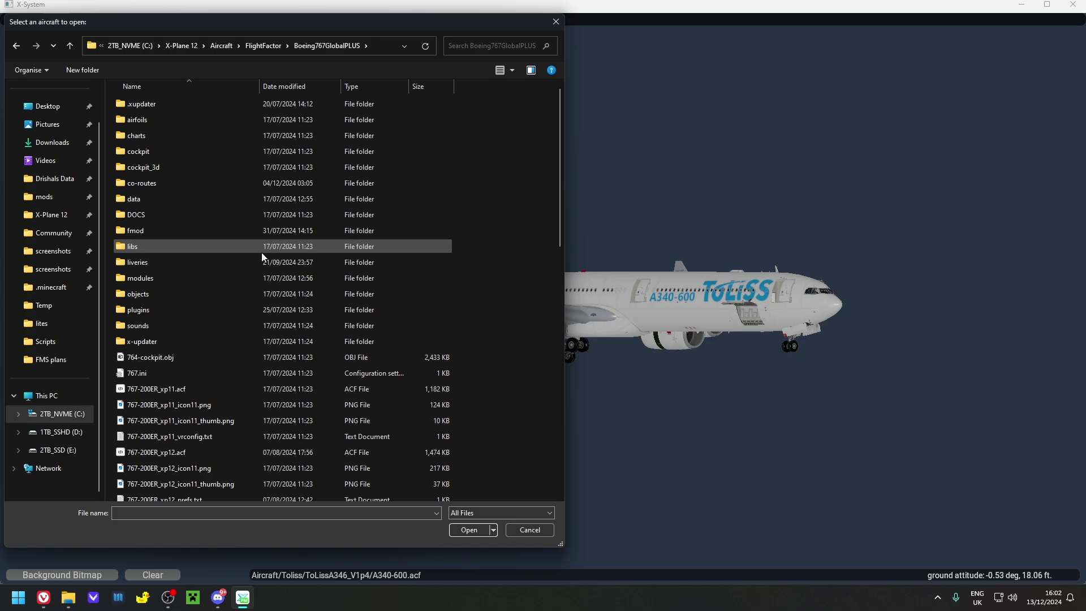
Open the 767-200ER_xp12.acf aircraft file and acknowledge the inlet max KEAS advisory
scroll(261, 252, "down", 4)
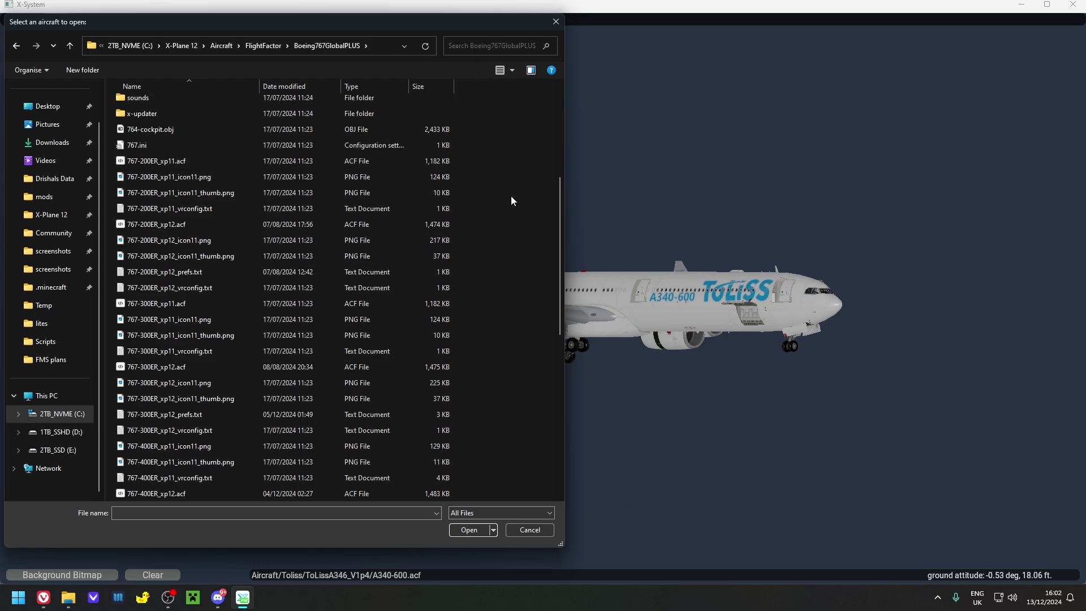
left_click(134, 162)
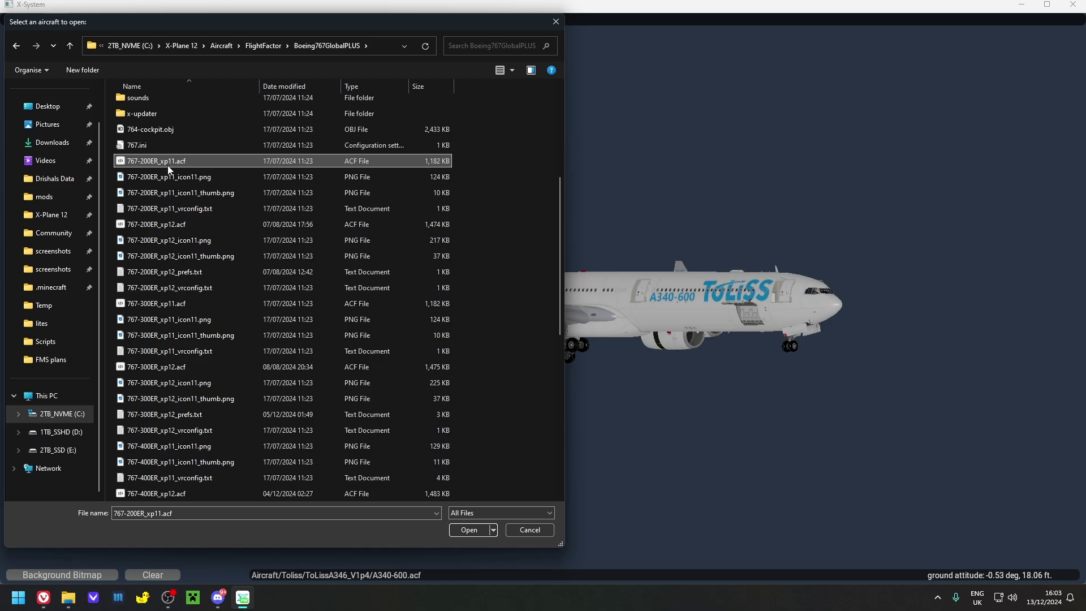
left_click(168, 227)
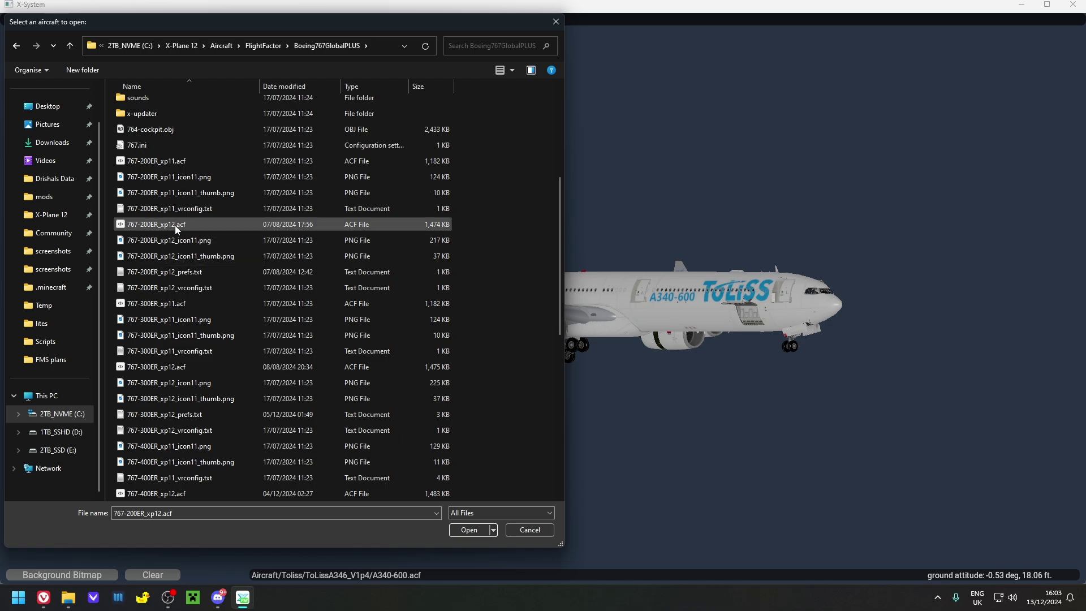
double_click(145, 226)
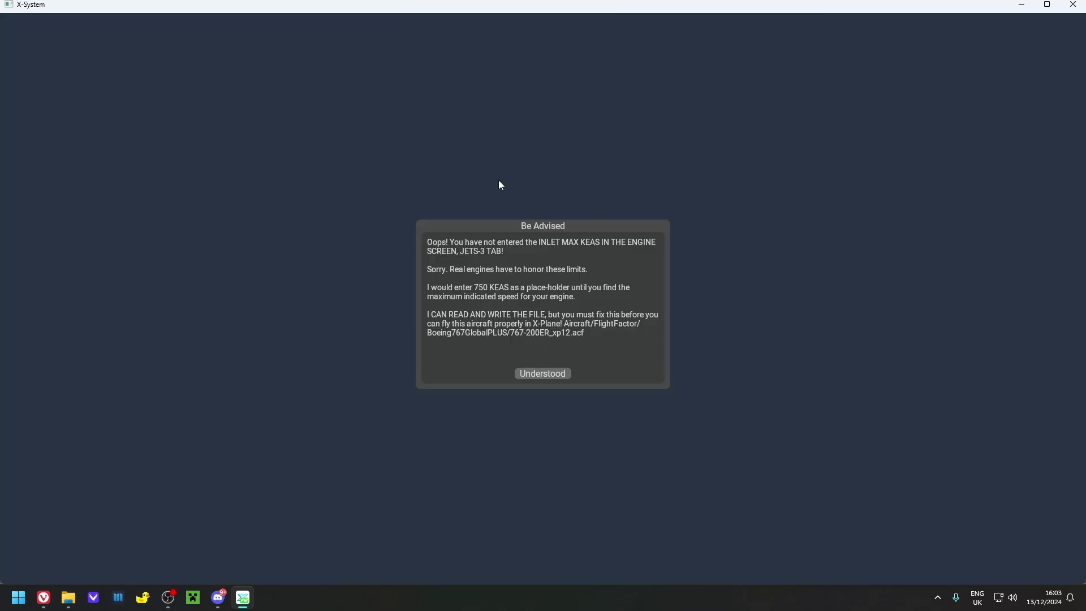
left_click(554, 374)
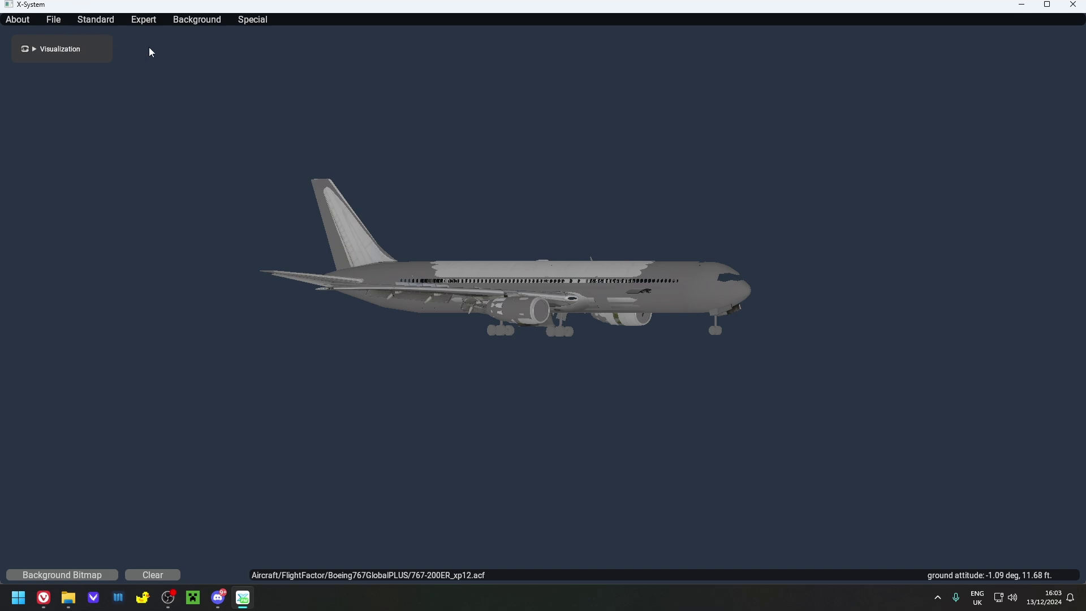
Open the aircraft's Objects window and move it fully into view
left_click(109, 21)
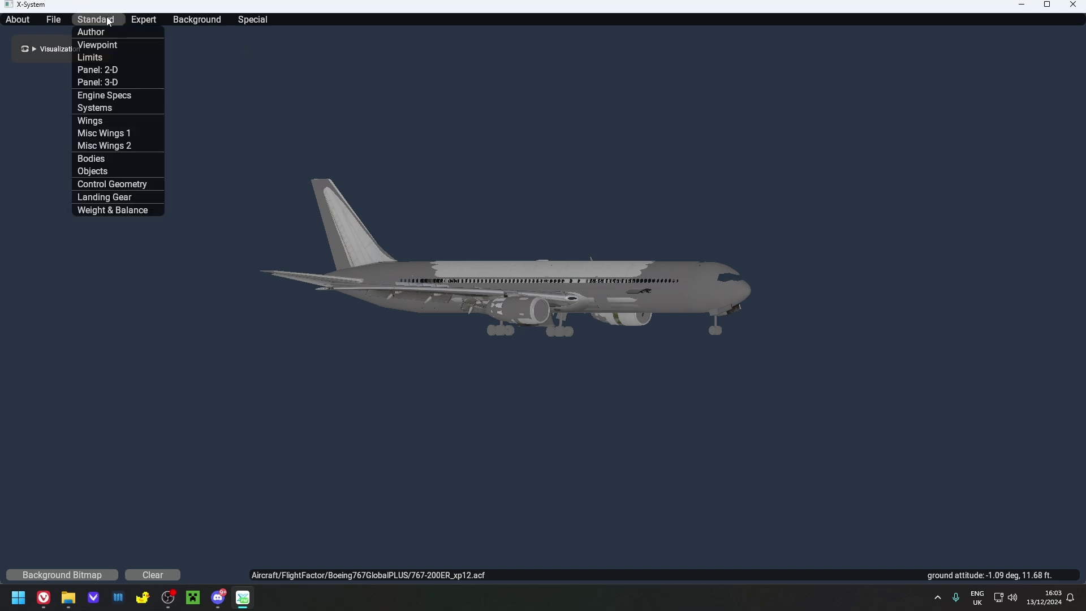
left_click(94, 20)
left_click(93, 21)
left_click(108, 172)
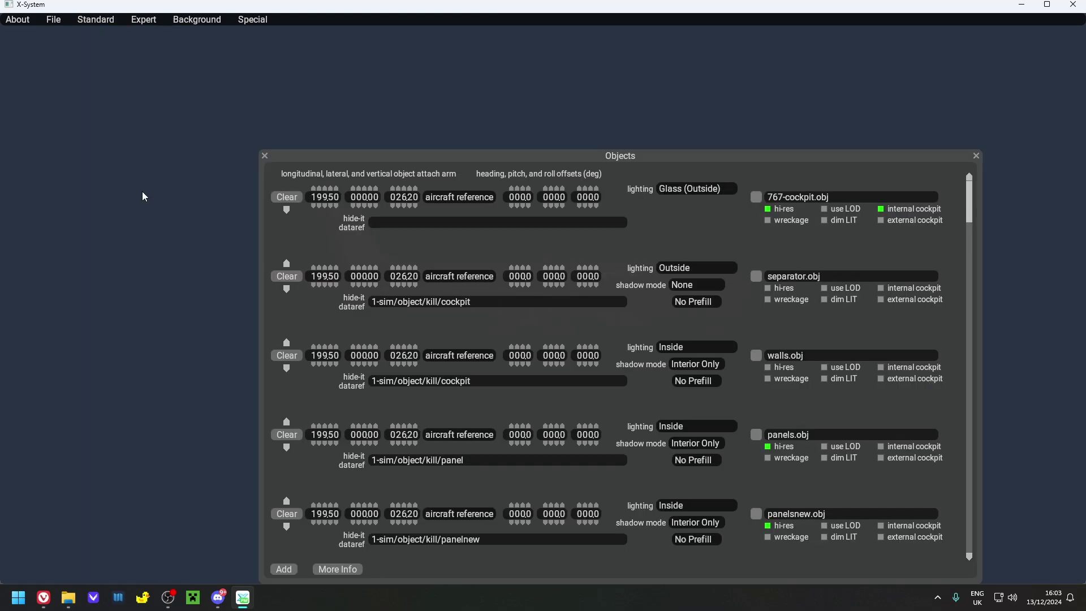
left_click_drag(643, 160, 538, 80)
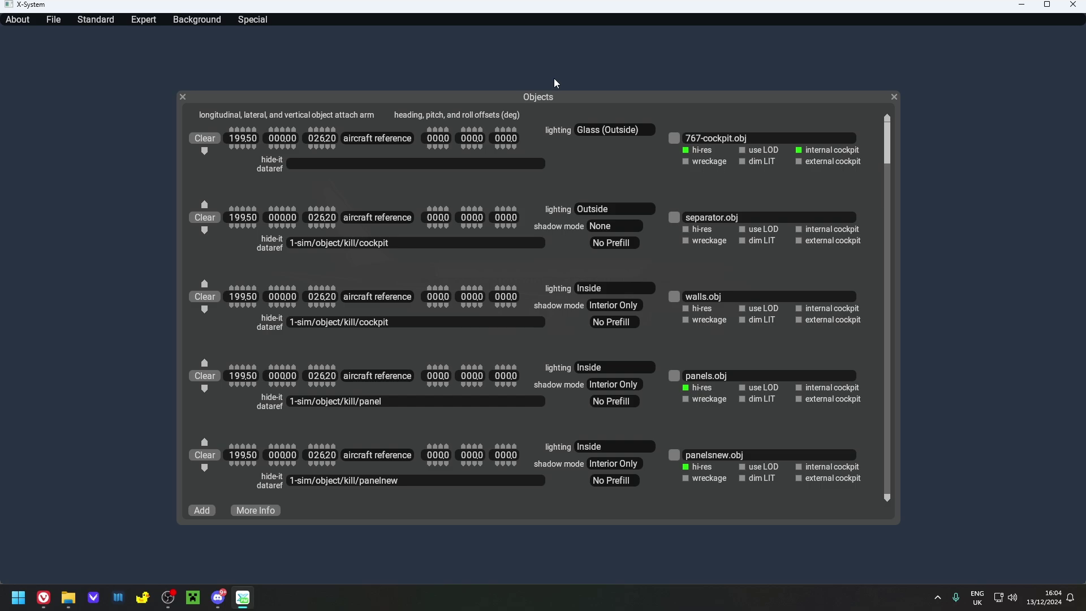
Look through the 767-200ER's object list for existing GE, PW and RR engine objects
left_click_drag(890, 146, 848, 509)
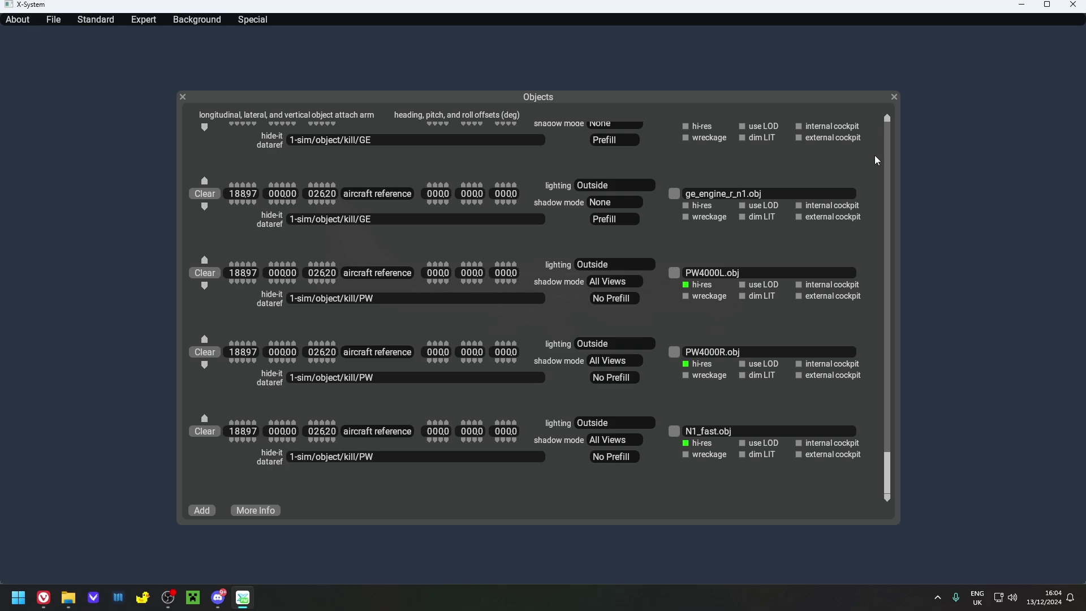
scroll(866, 396, "up", 4)
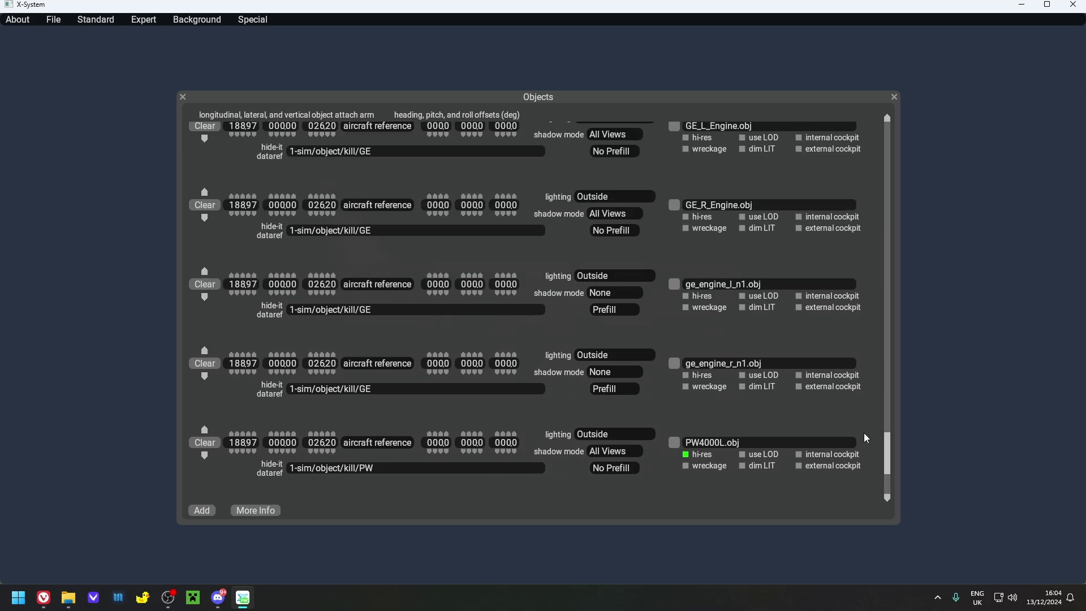
scroll(866, 437, "up", 4)
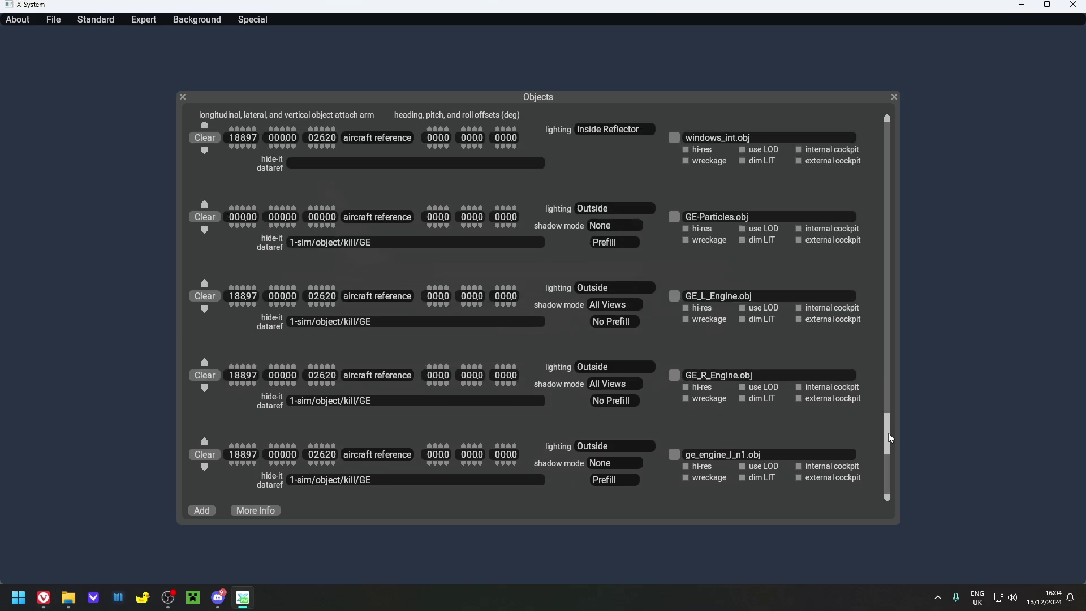
scroll(707, 222, "up", 1)
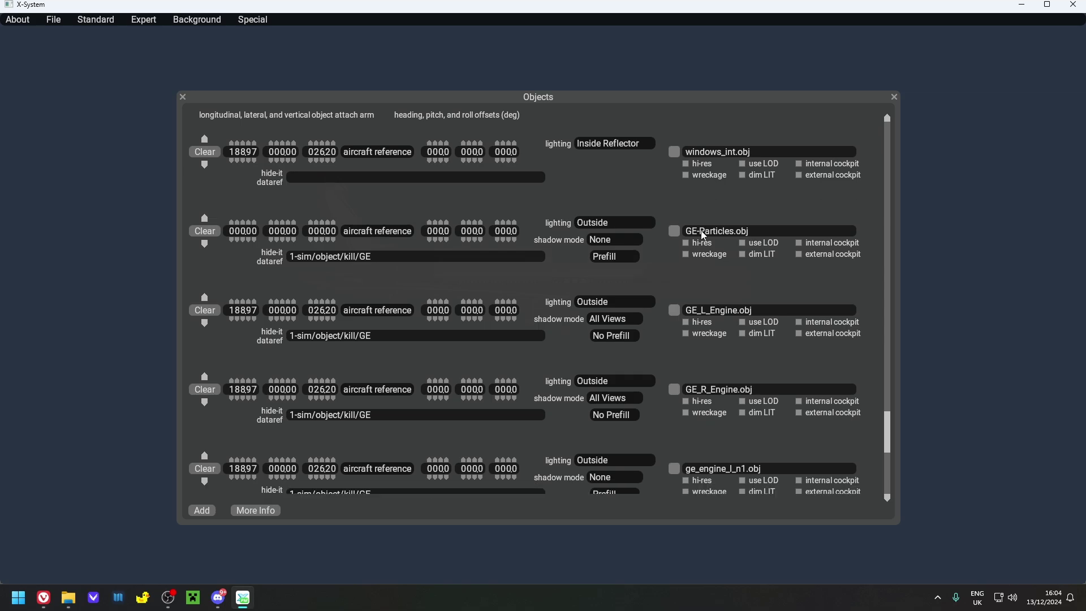
scroll(704, 399, "down", 2)
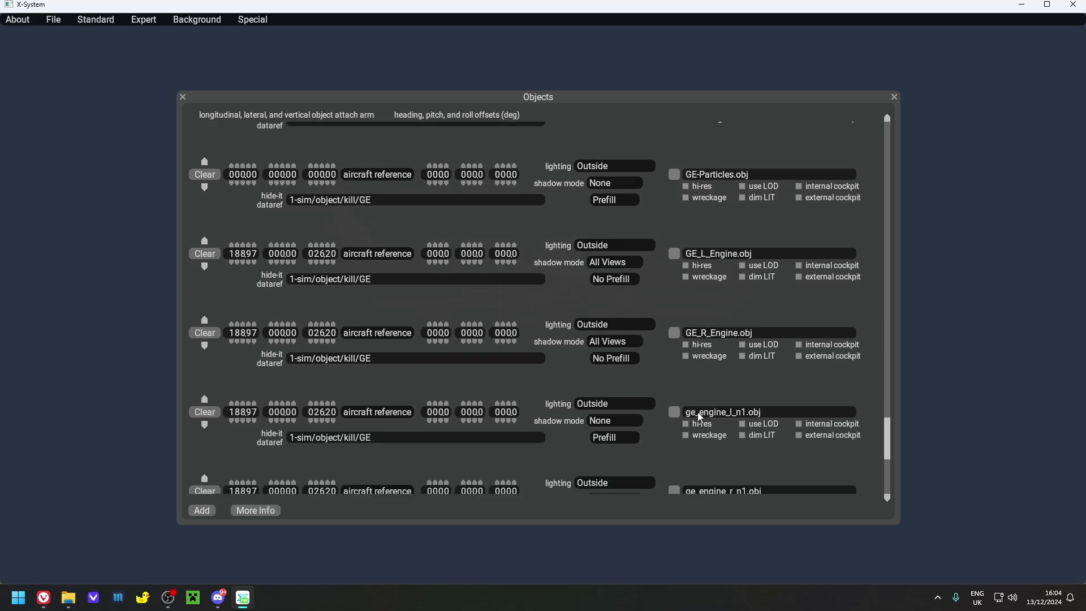
scroll(693, 420, "down", 1)
scroll(698, 424, "up", 2)
scroll(697, 424, "up", 2)
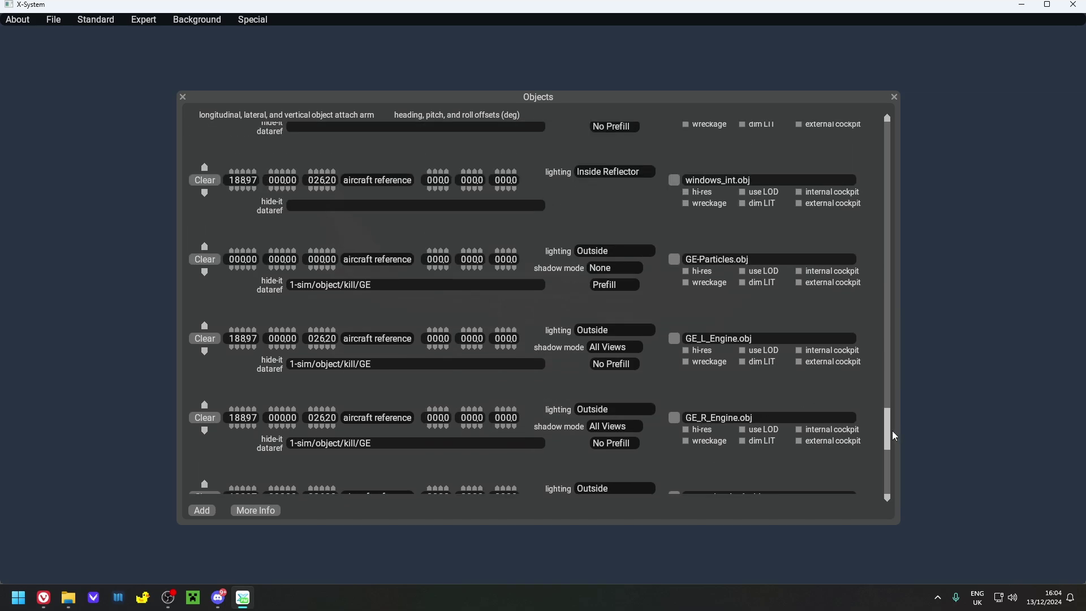
scroll(894, 436, "up", 3)
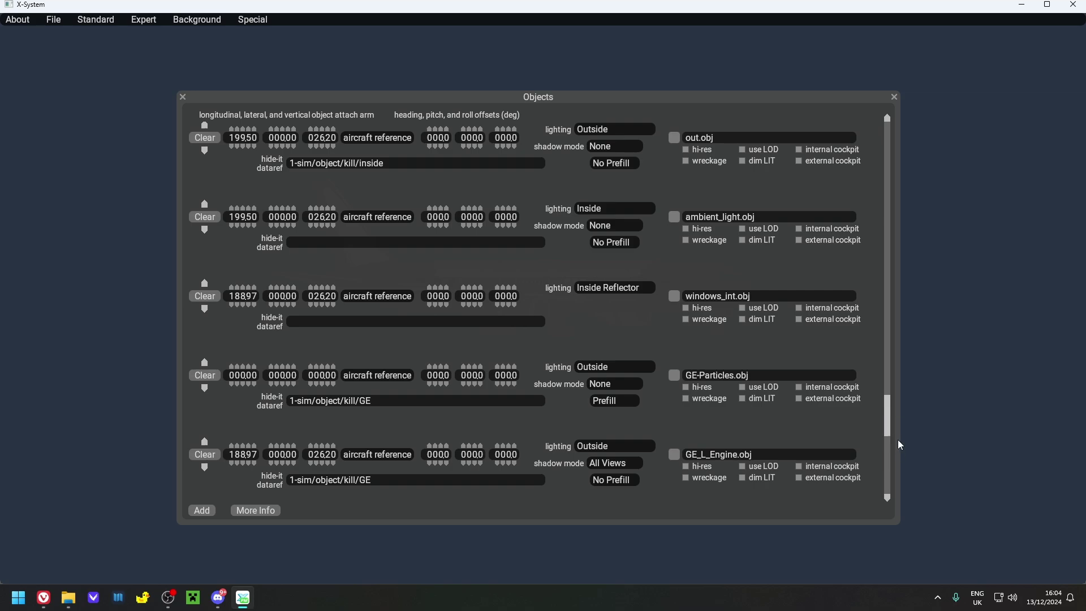
scroll(901, 445, "up", 6)
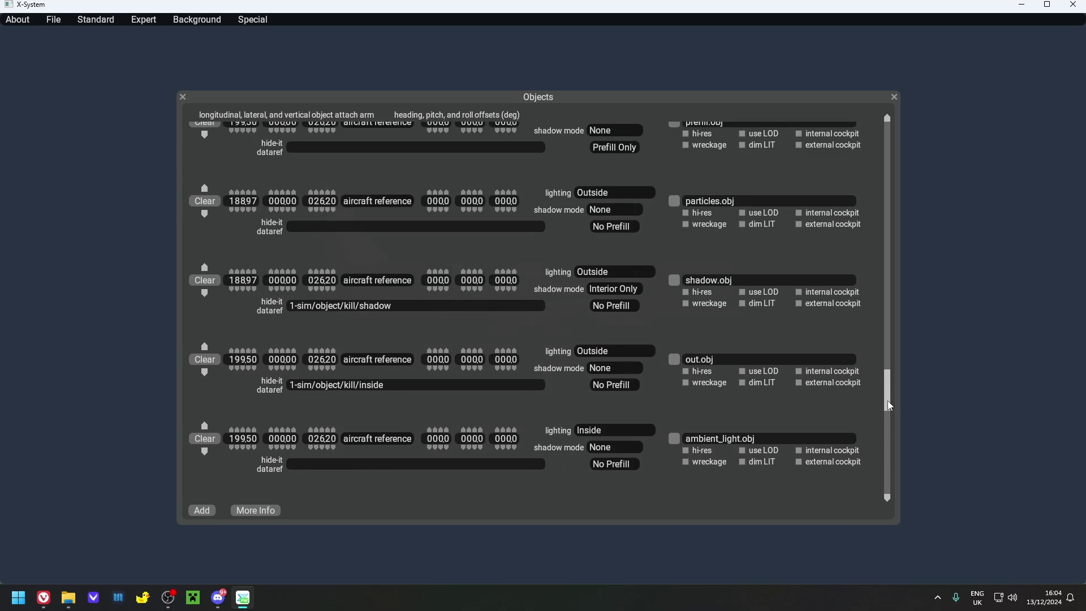
left_click_drag(888, 396, 896, 325)
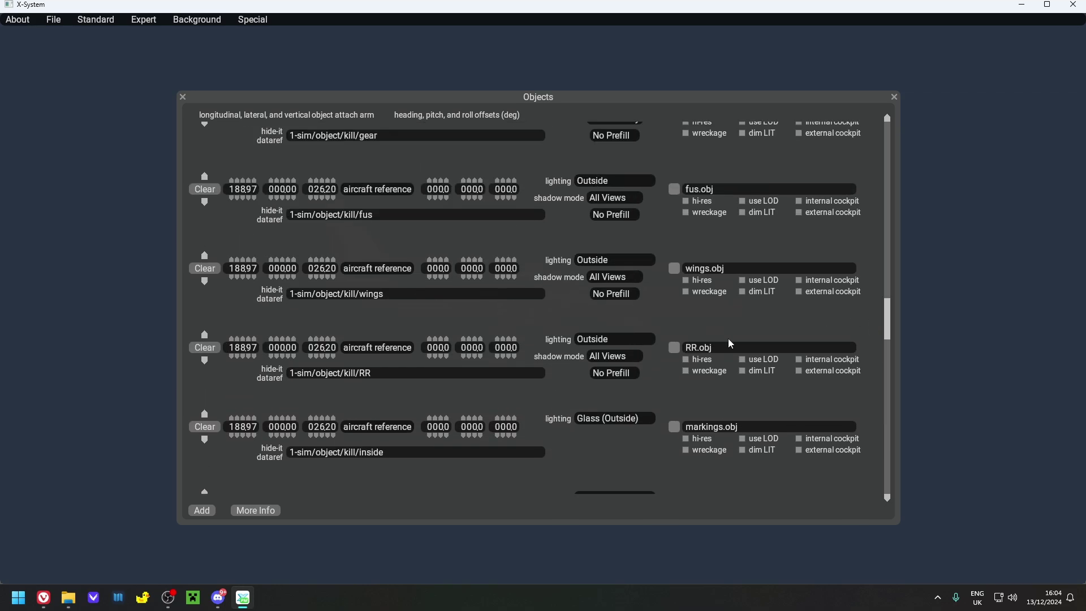
scroll(744, 345, "up", 2)
scroll(764, 339, "down", 4)
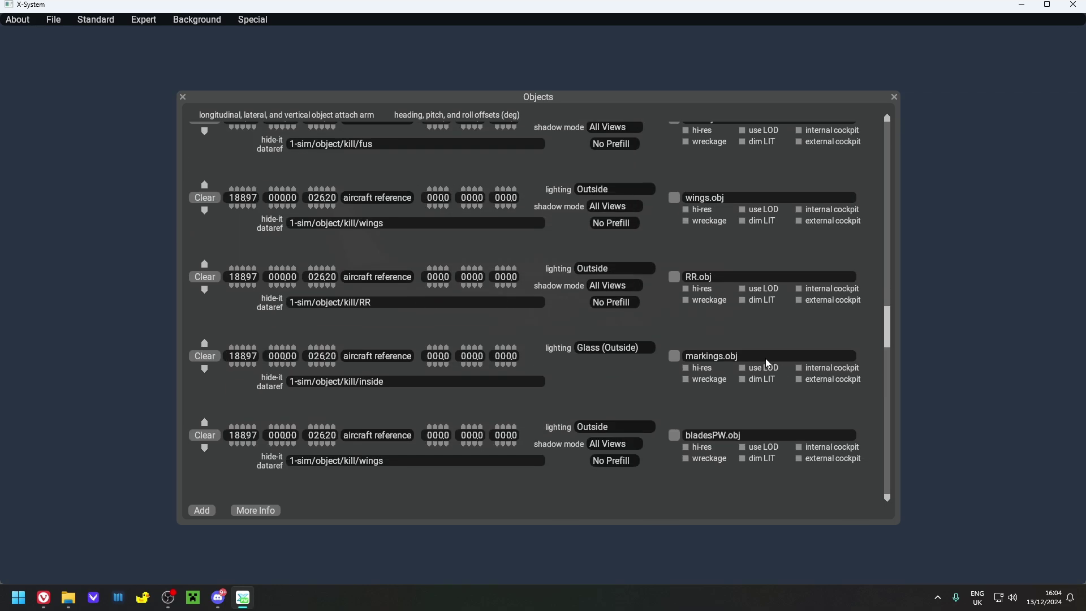
scroll(768, 362, "down", 10)
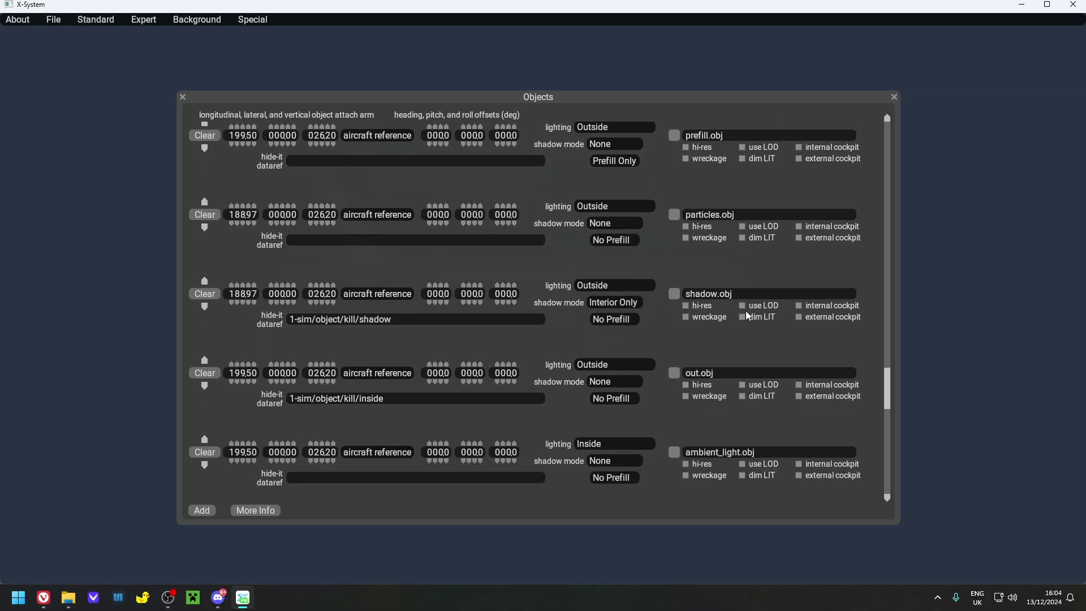
scroll(748, 315, "down", 6)
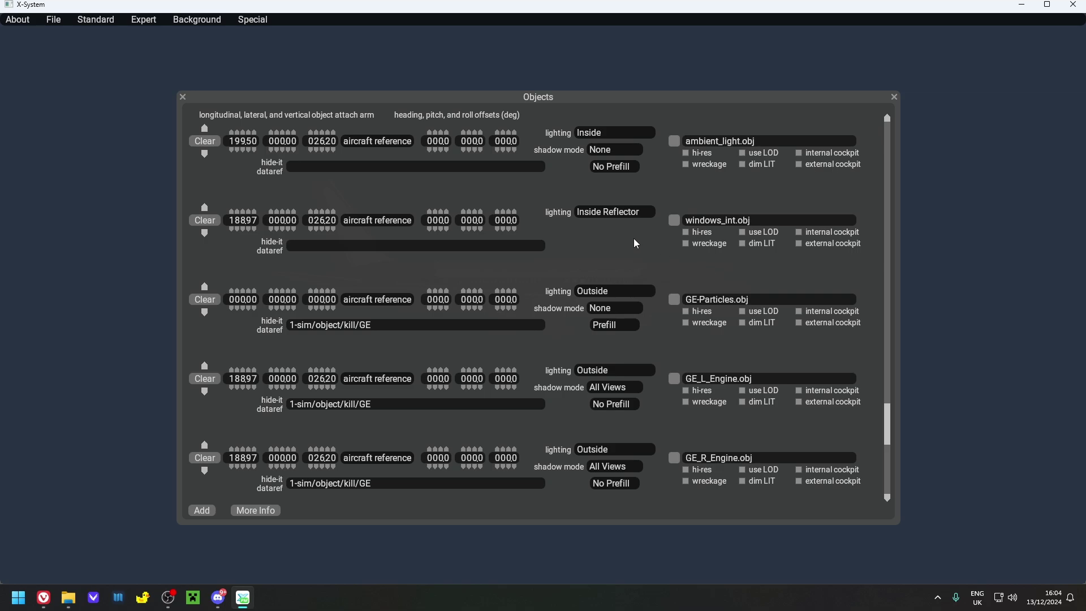
Remove GE-Particles.obj, GE_L_Engine.obj, GE_R_Engine.obj, ge_engine_l_n1.obj and ge_engine_r_n1.obj from the object list
scroll(638, 246, "down", 1)
scroll(707, 274, "down", 1)
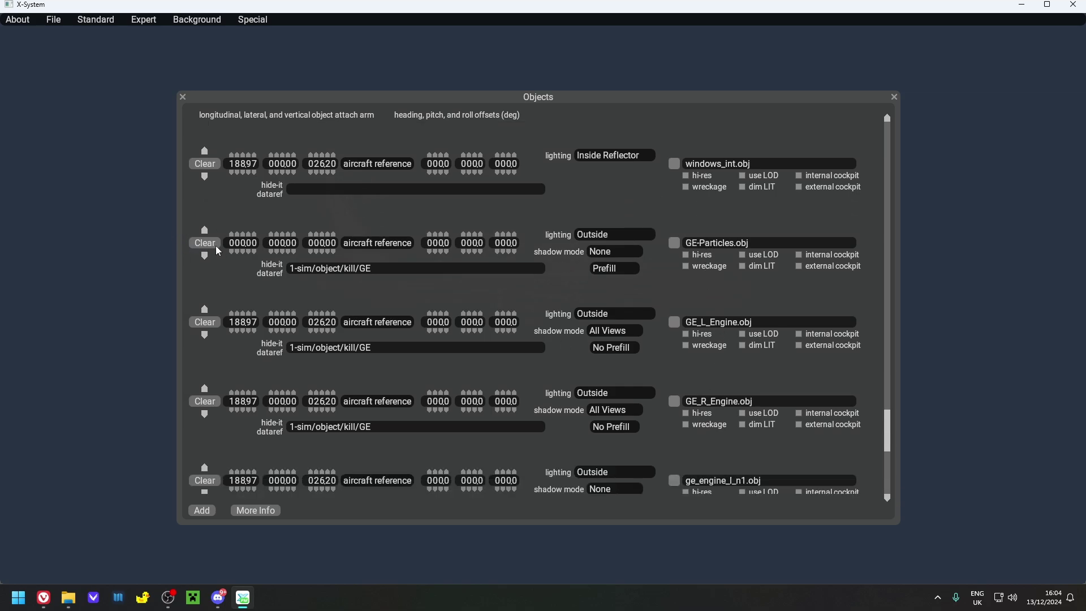
scroll(218, 251, "down", 4)
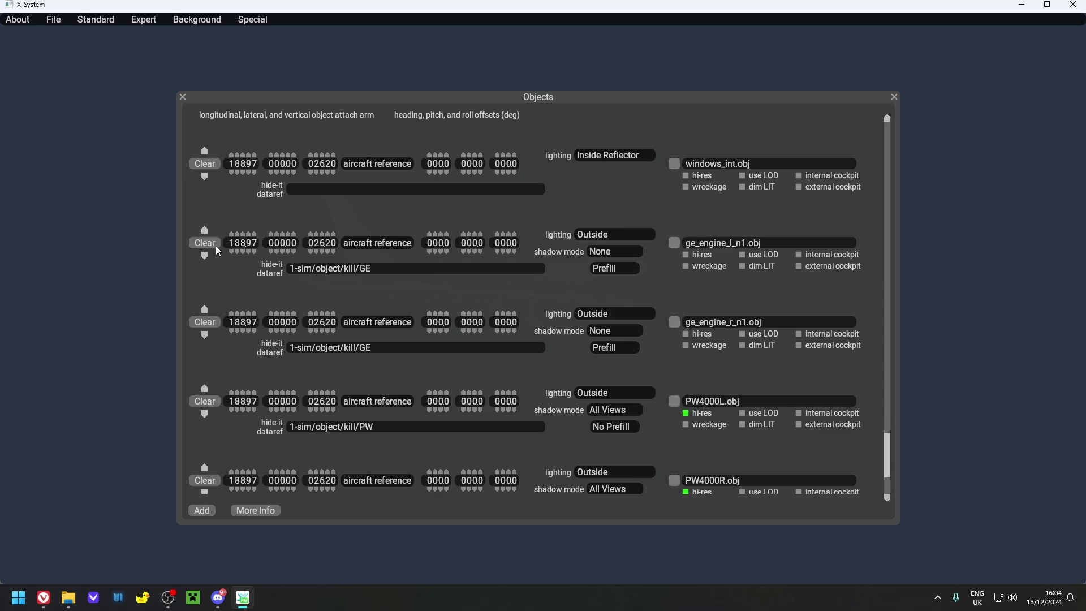
left_click(217, 247)
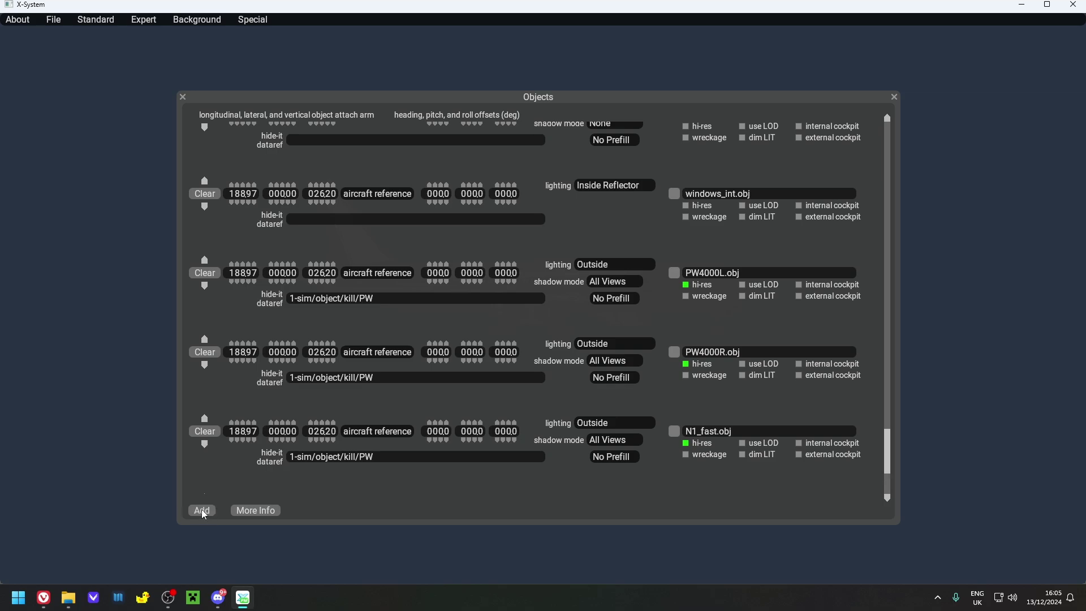
Add three empty object entries after N1_fast.obj and load CF6.obj from objects/767/GE CF6 into the first one
left_click(202, 511)
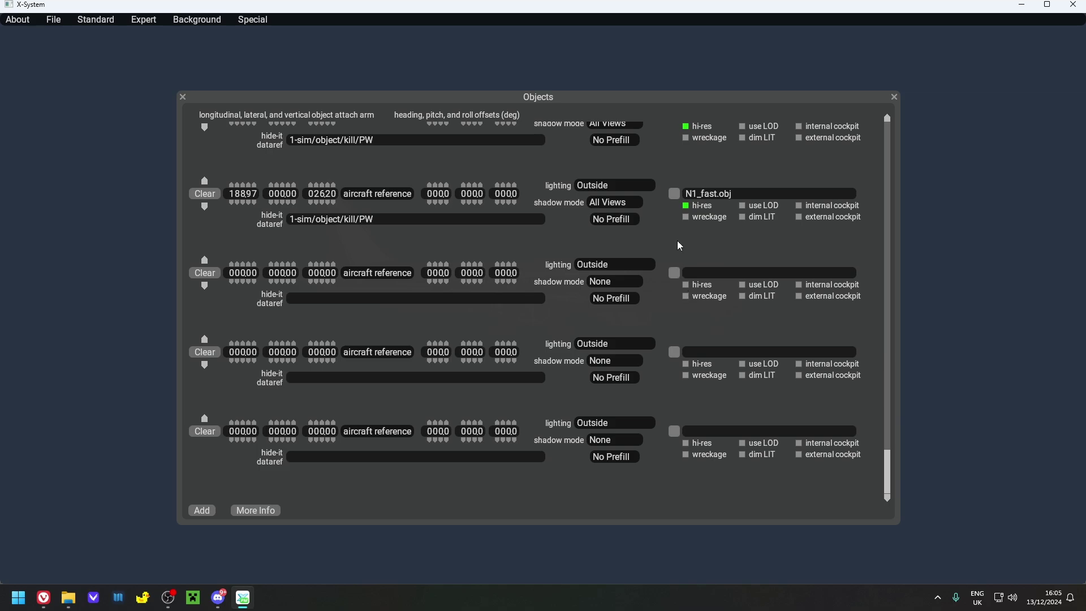
left_click(675, 273)
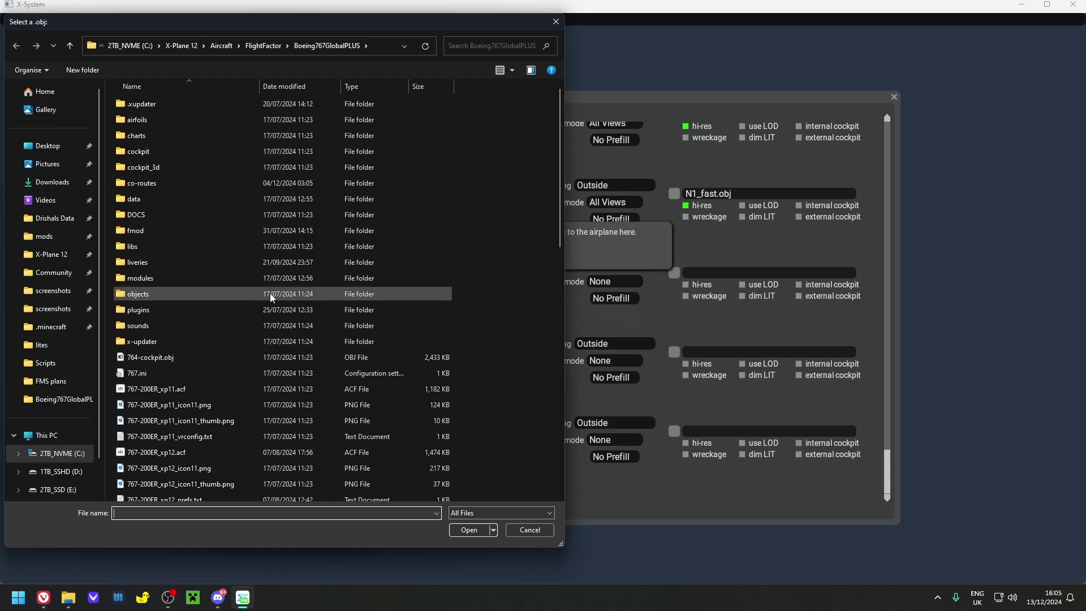
double_click(147, 295)
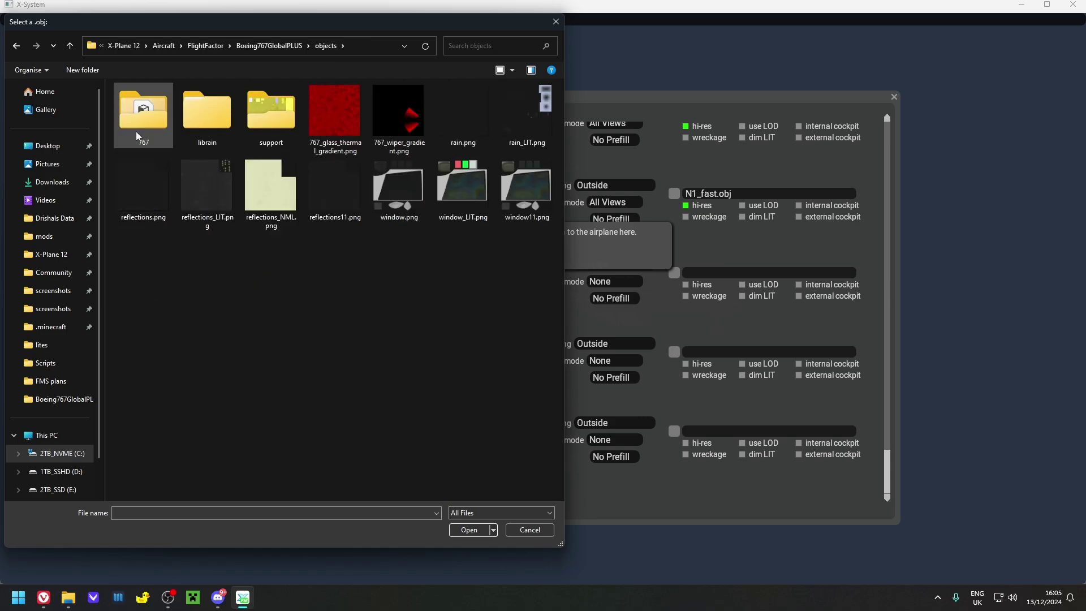
double_click(140, 112)
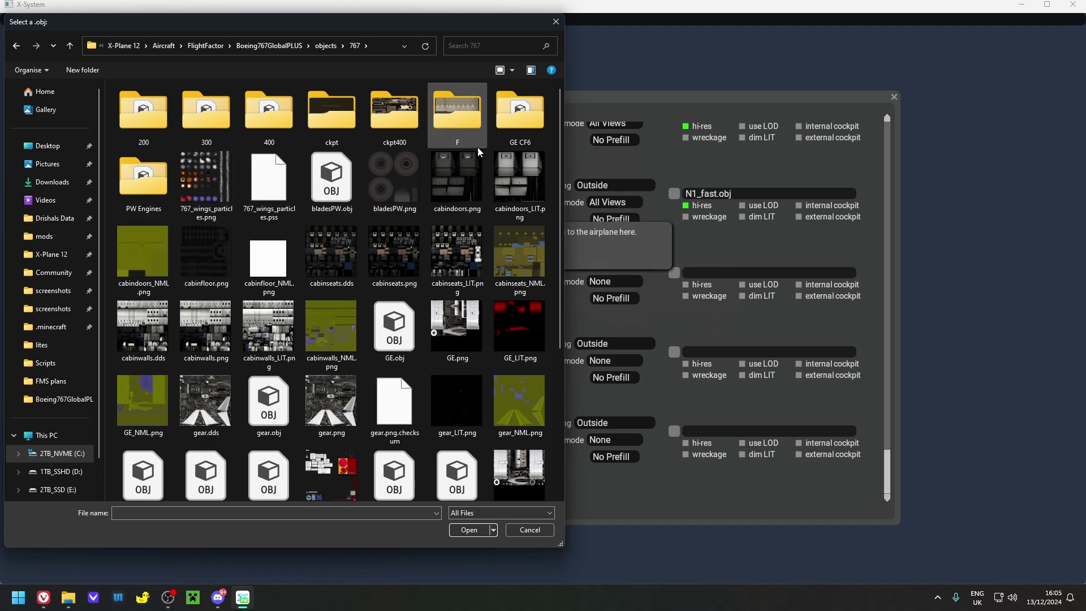
double_click(522, 141)
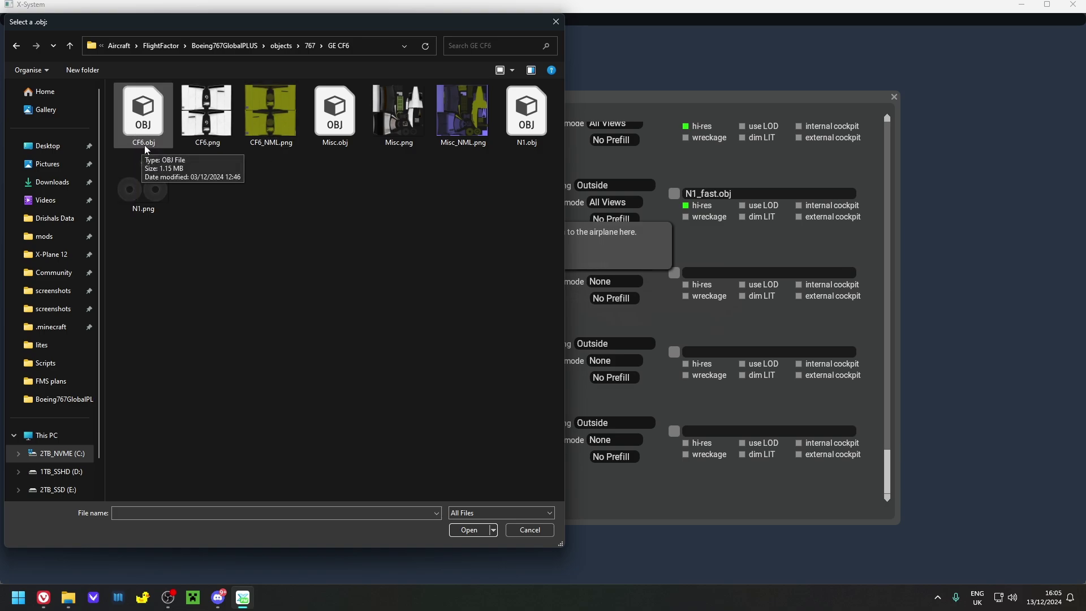
double_click(145, 116)
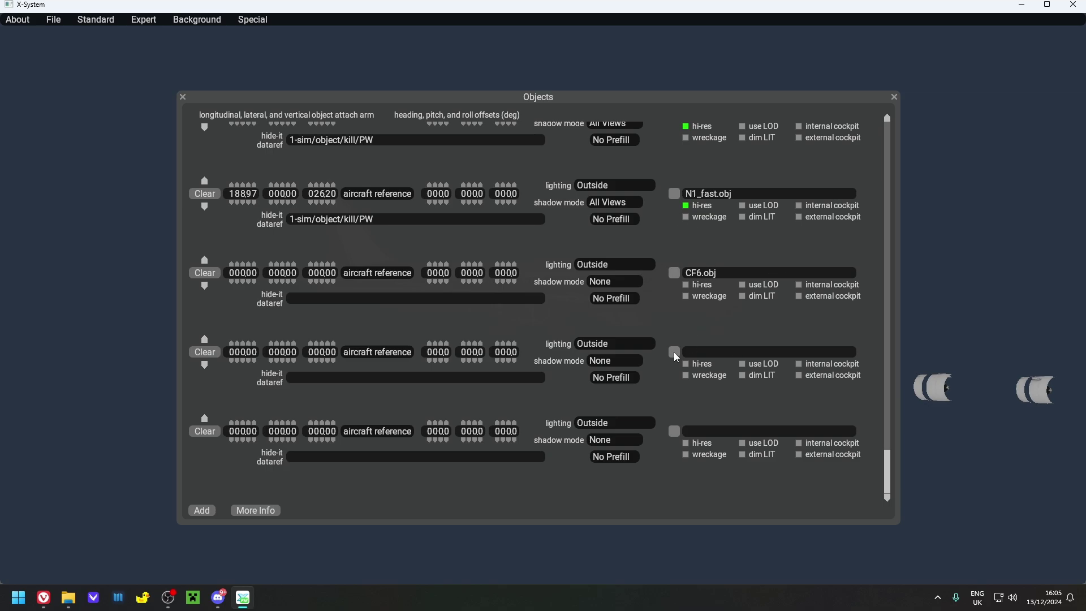
Load Misc.obj from objects/767/GE CF6 into the second new object entry
left_click(674, 352)
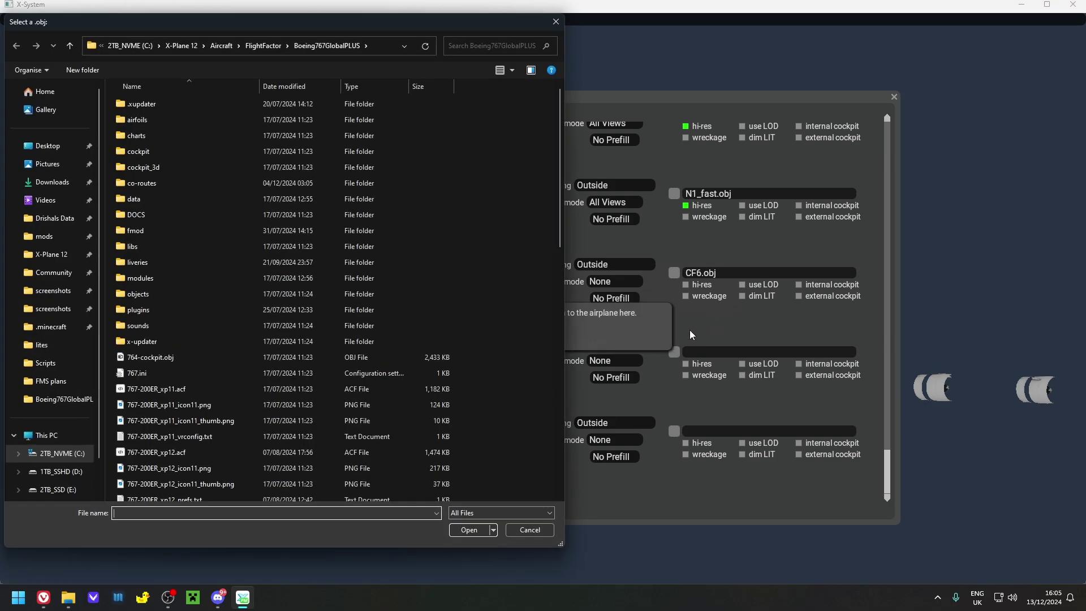
double_click(151, 293)
double_click(148, 111)
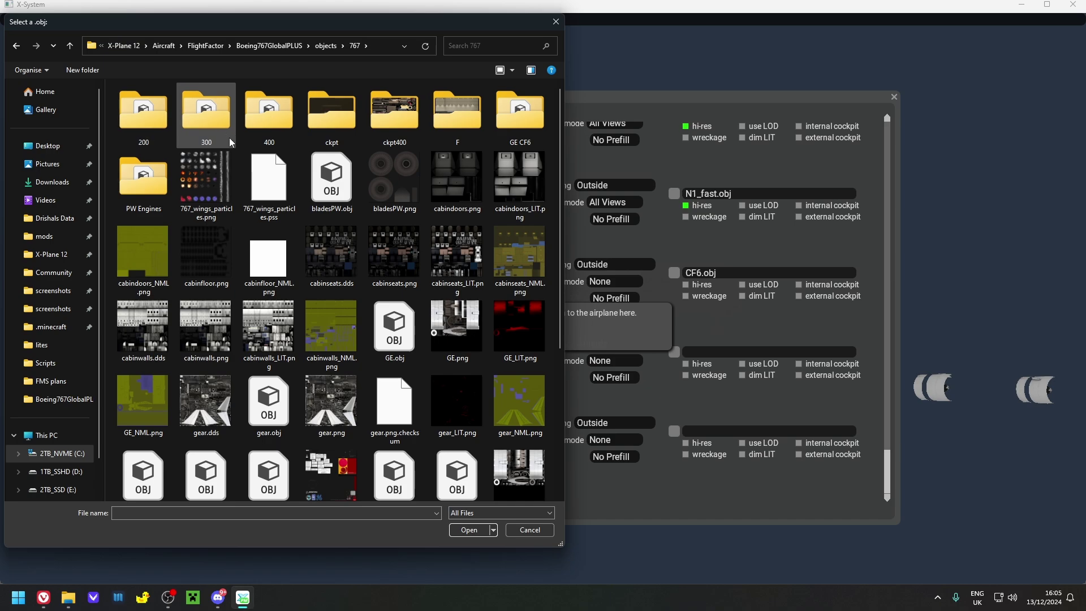
double_click(531, 134)
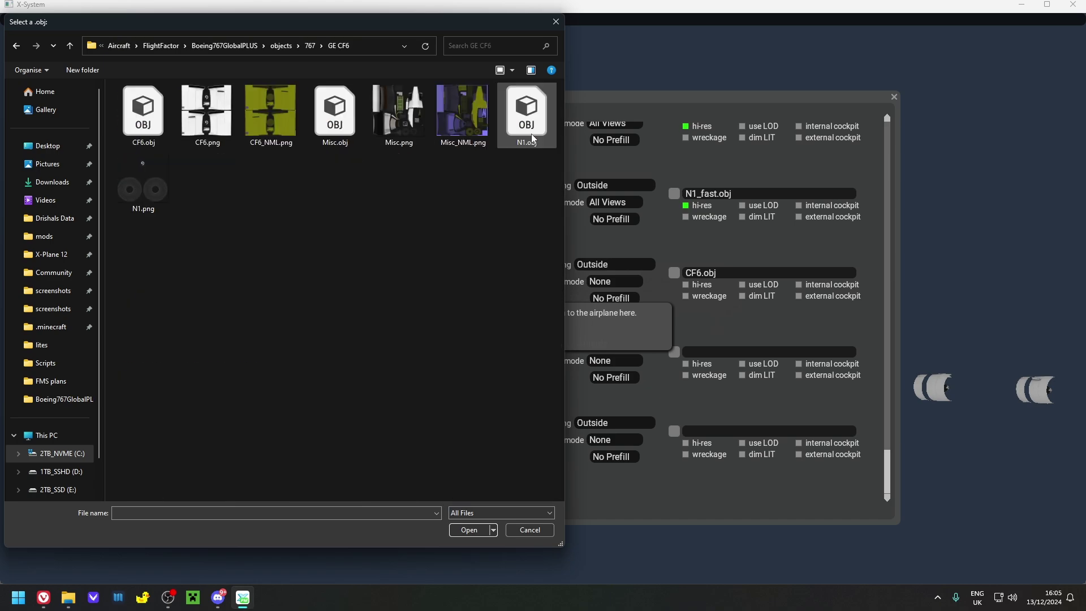
double_click(334, 142)
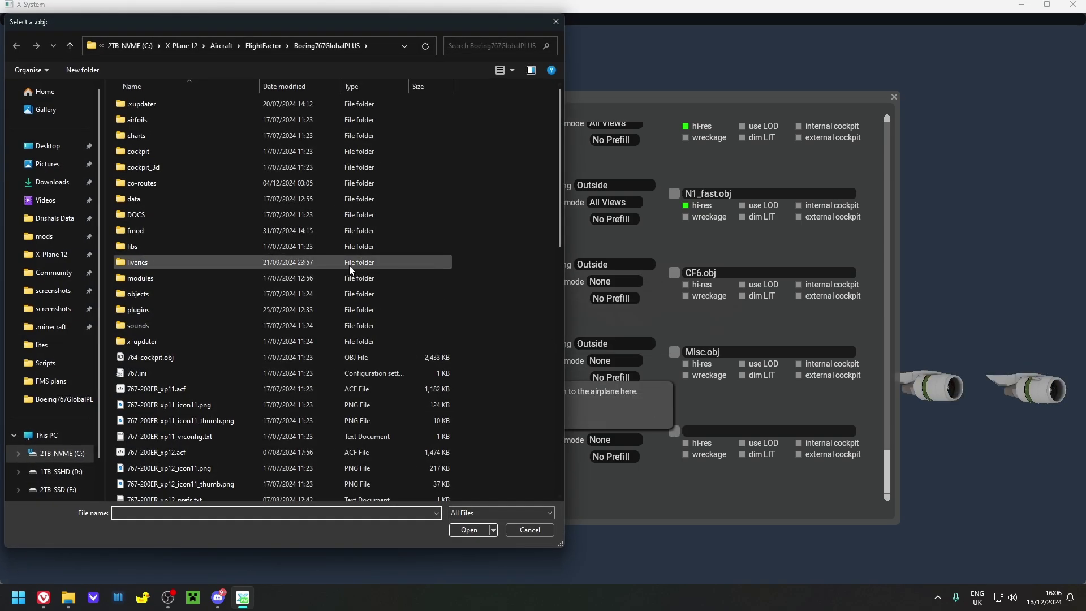
Load N1.obj from objects/767/GE CF6 into the third new object entry
double_click(142, 293)
double_click(157, 133)
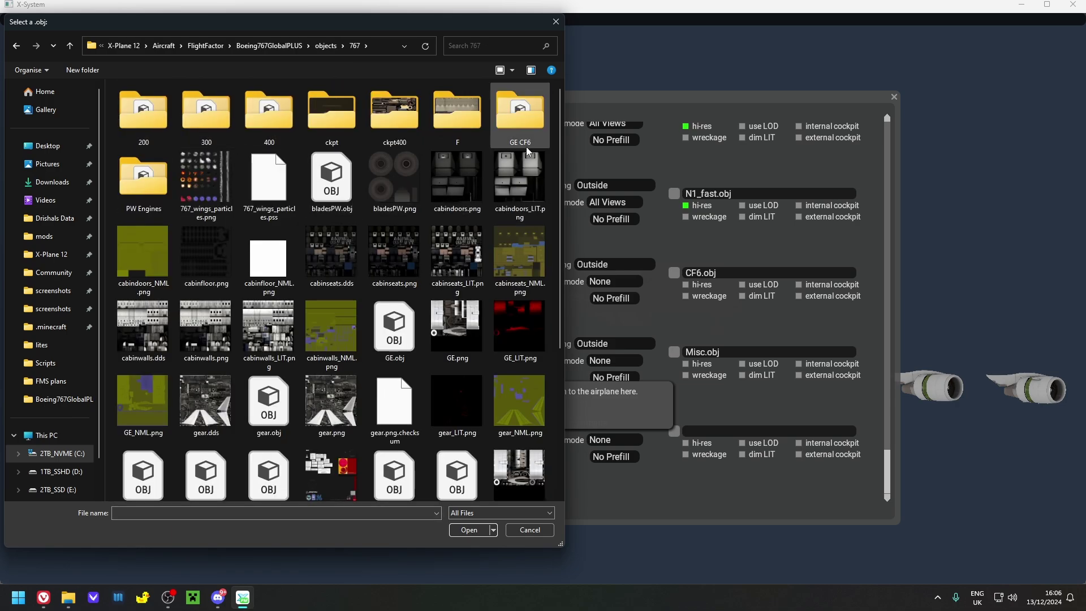
double_click(526, 147)
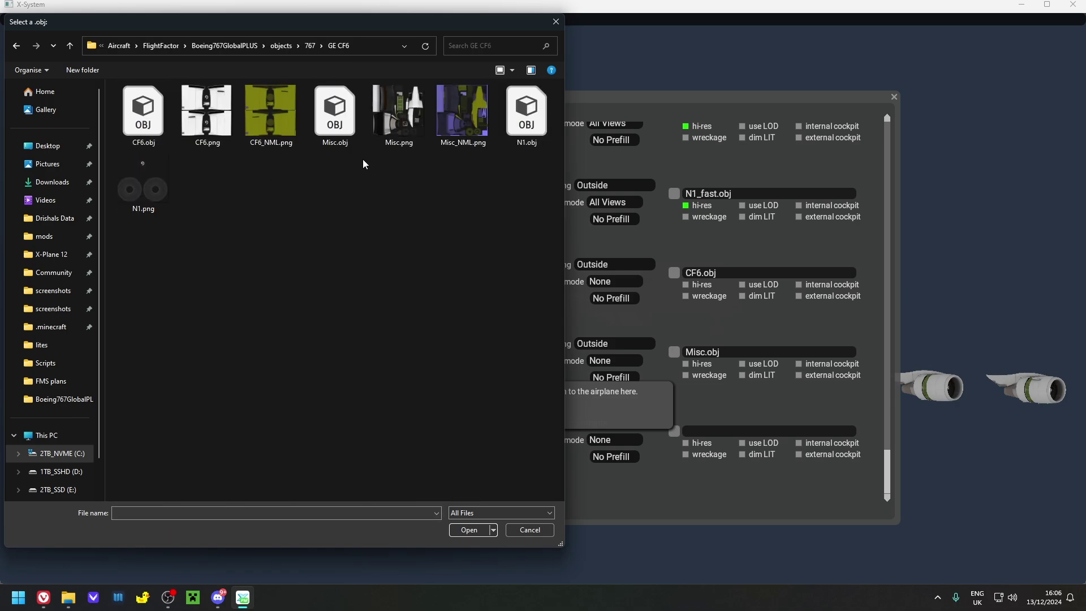
double_click(525, 141)
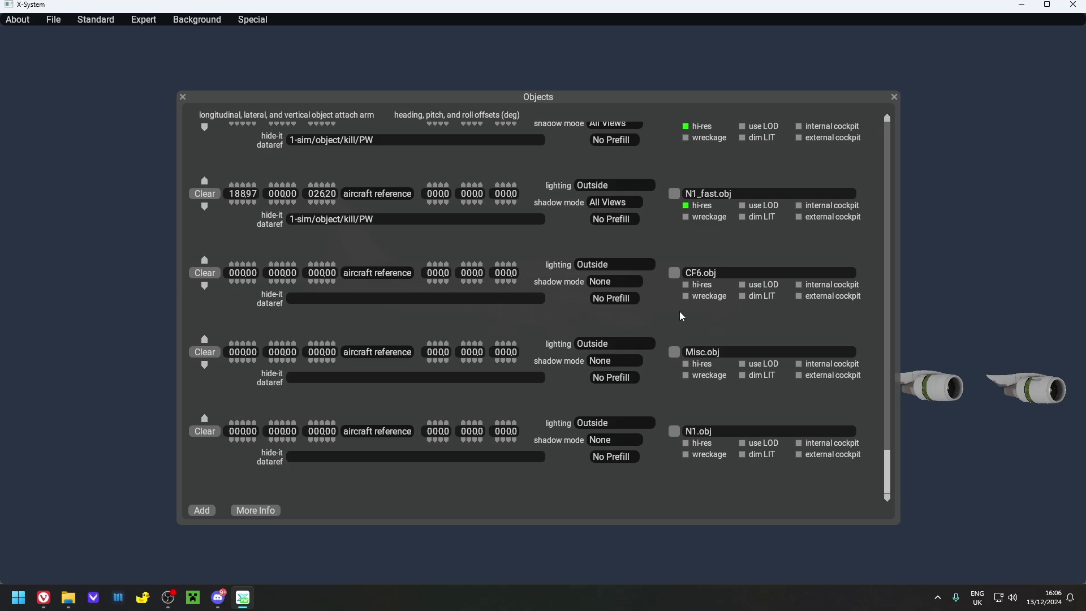
Set the shadow mode of CF6.obj, Misc.obj and N1.obj to All Views
left_click(606, 283)
left_click(609, 318)
left_click(611, 362)
left_click(610, 396)
left_click(608, 442)
left_click(600, 479)
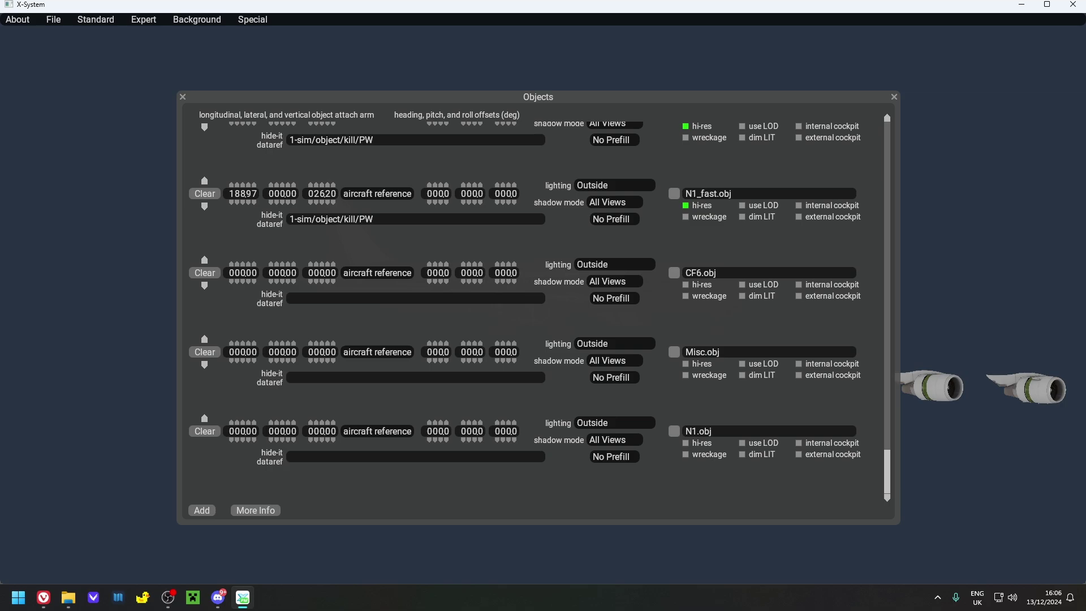
Enter 1-sim/object/kill/GE as the hide-it dataref for CF6.obj, Misc.obj and N1.obj
key("alt+Tab")
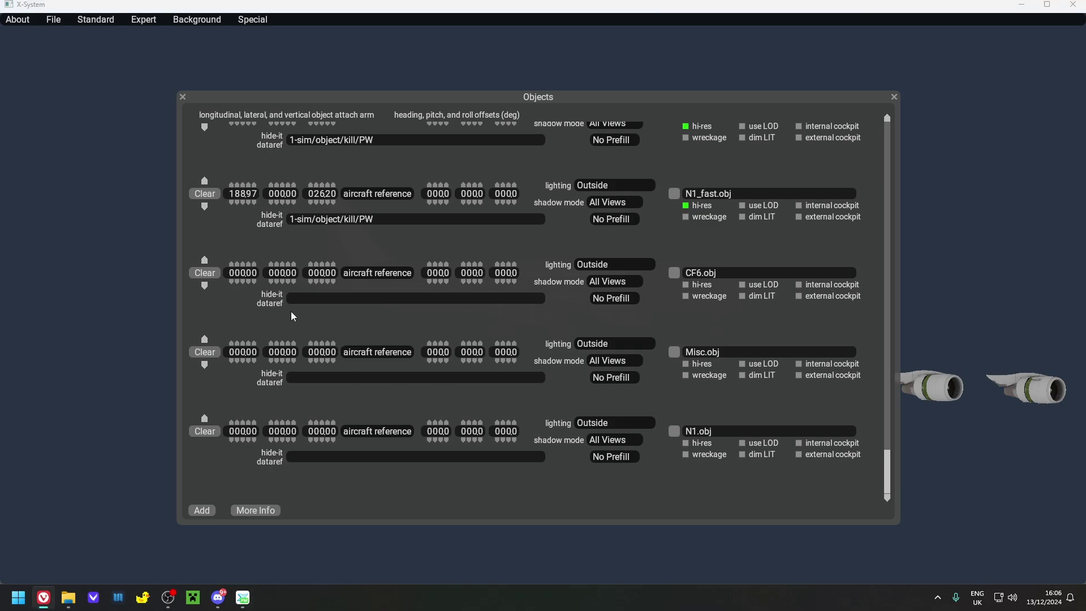
left_click(301, 299)
type("1-sim/object/kill/GE")
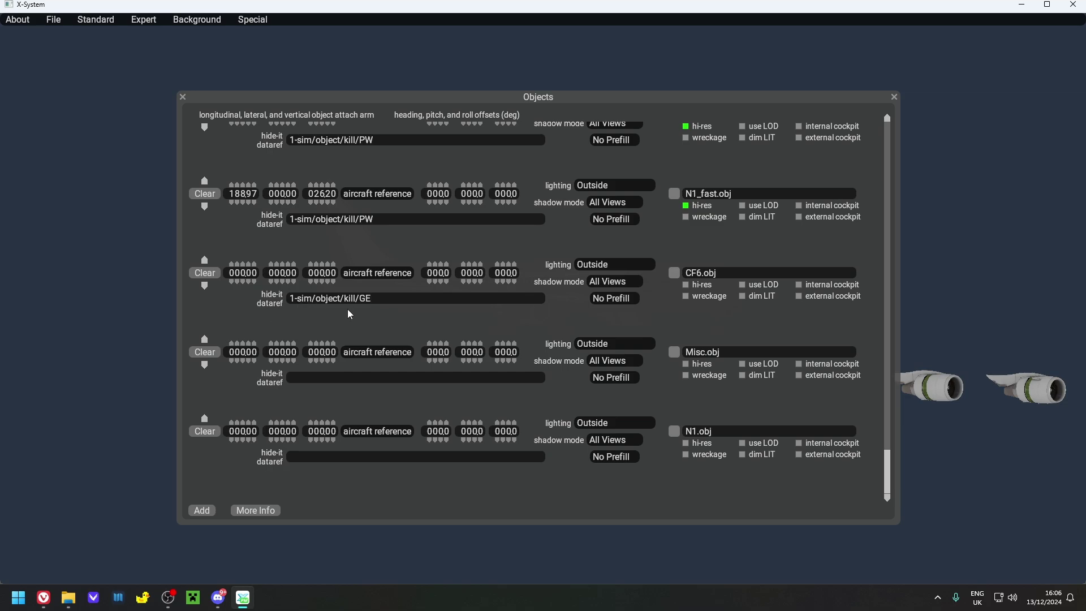
left_click(304, 380)
type("1-sim/object/kill/GE")
left_click(312, 456)
type("1-sim/object/kill/GE")
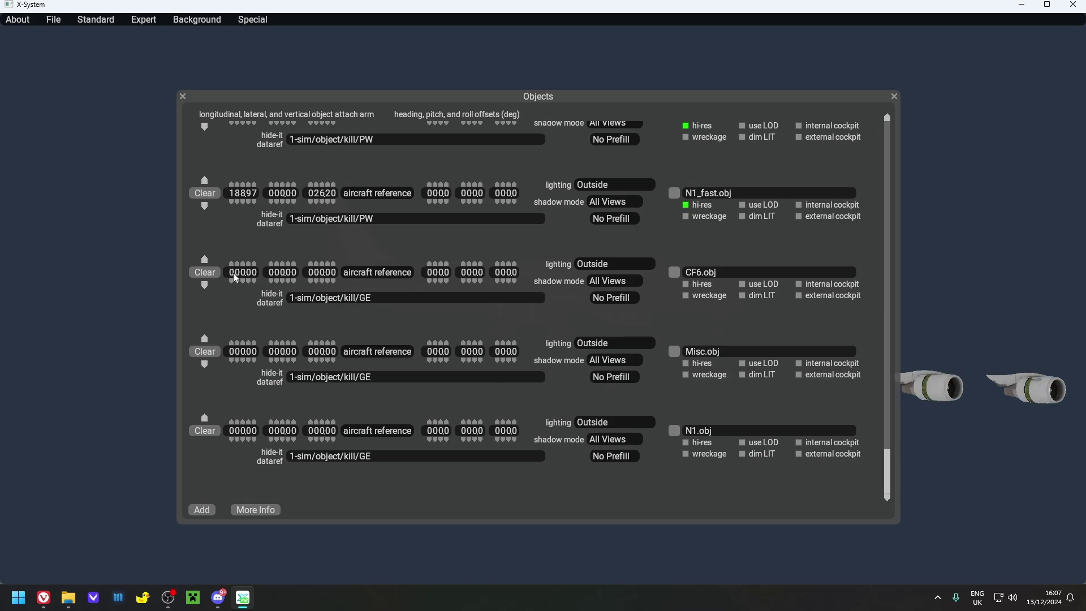
Set the longitudinal attach arm of CF6.obj, Misc.obj and N1.obj to 188.97, matching N1_fast.obj
left_click(232, 273)
type("188")
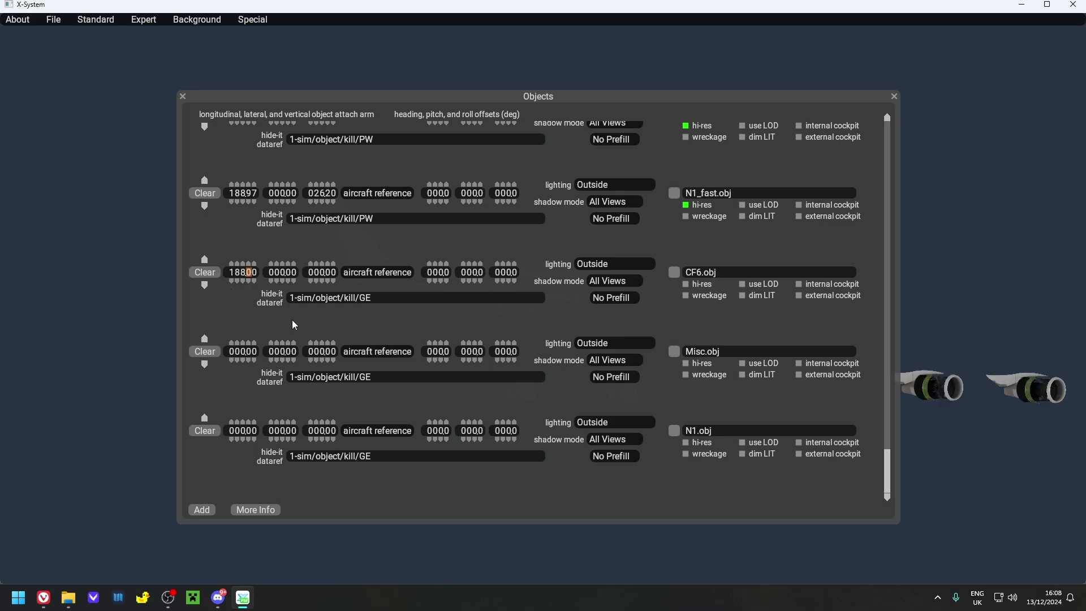
type("97")
left_click(231, 353)
type("18897")
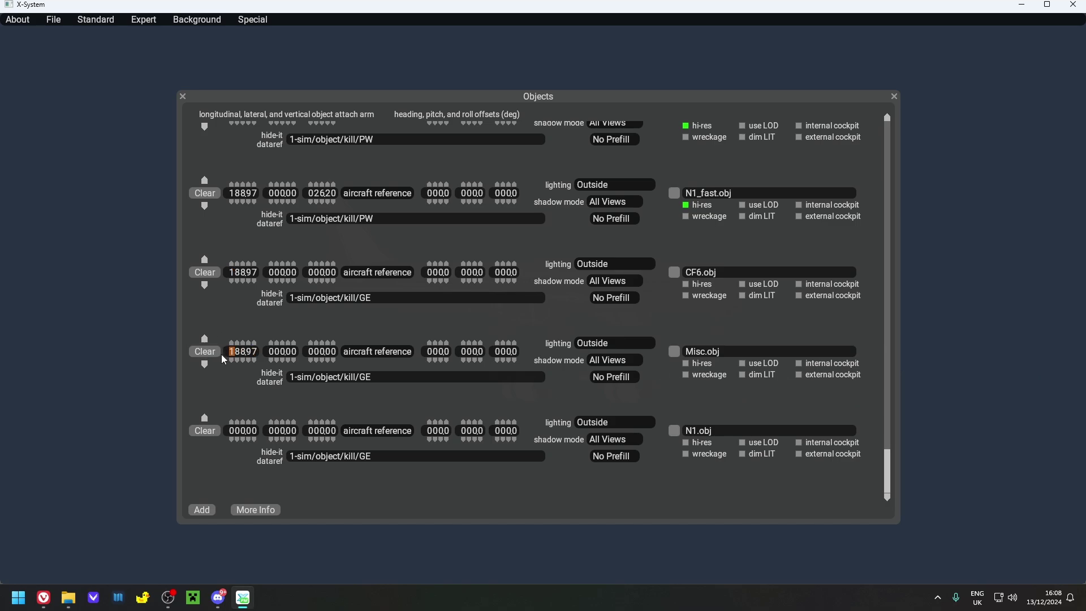
left_click(231, 433)
type("18897")
Set the vertical attach arm of CF6.obj, Misc.obj and N1.obj to 26.20
left_click(317, 272)
type("2620")
left_click(311, 272)
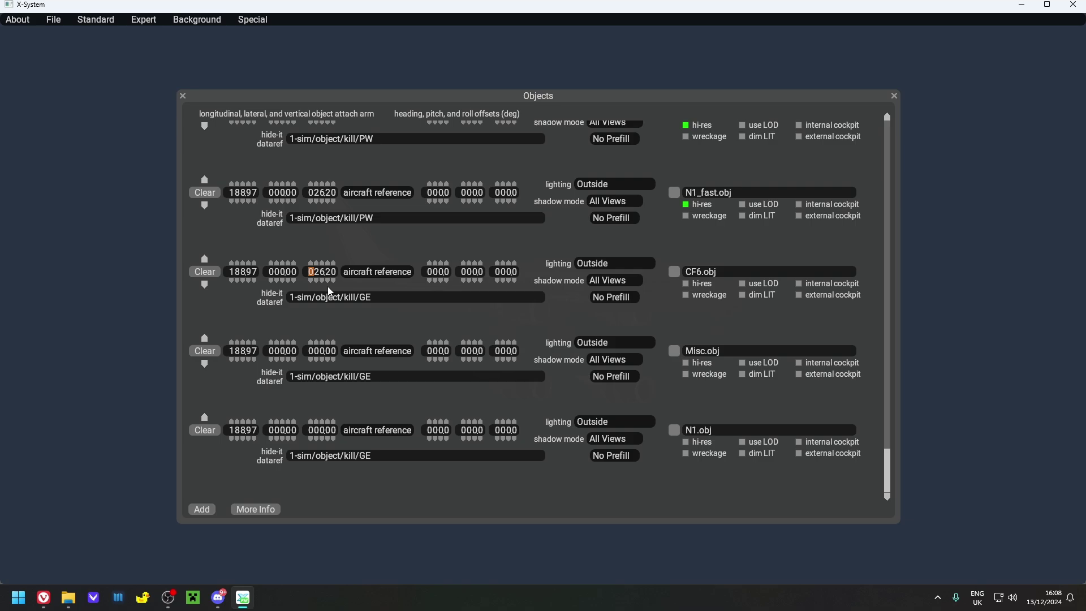
left_click(317, 274)
left_click(317, 352)
type("2620")
left_click(316, 432)
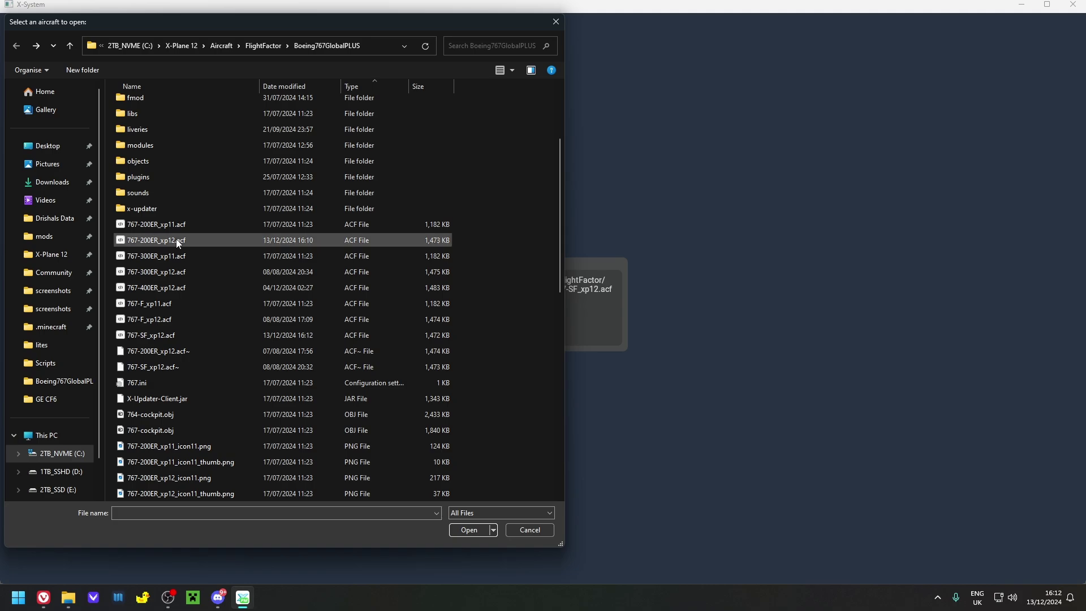
Open 767-300ER_xp12.acf without saving the 767-SF changes, and set the vertical arm of CF6.obj, Misc.obj and N1.obj to 26.20
double_click(144, 272)
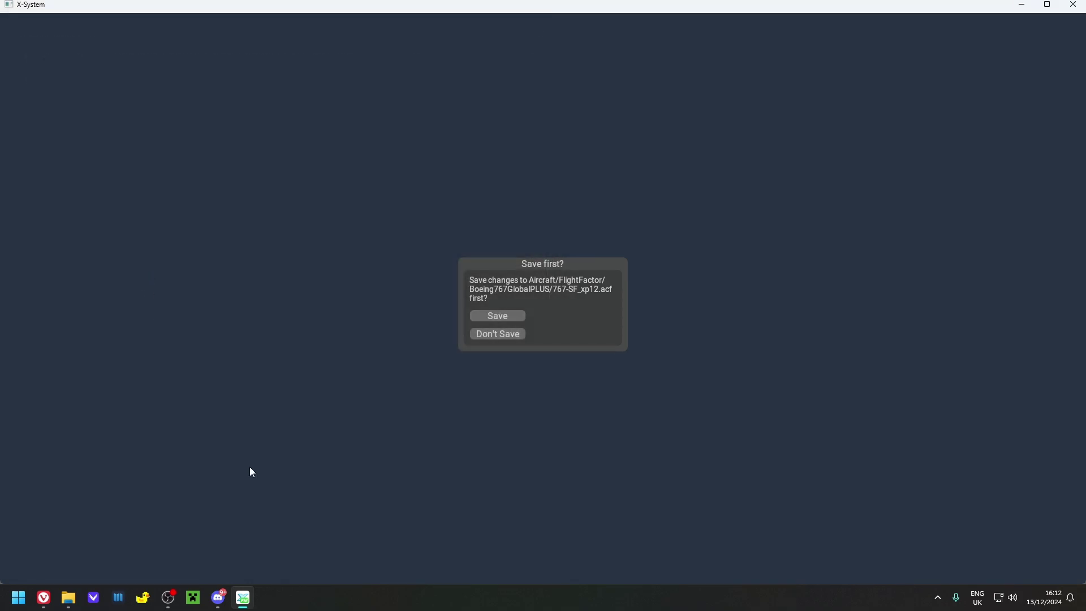
left_click(497, 334)
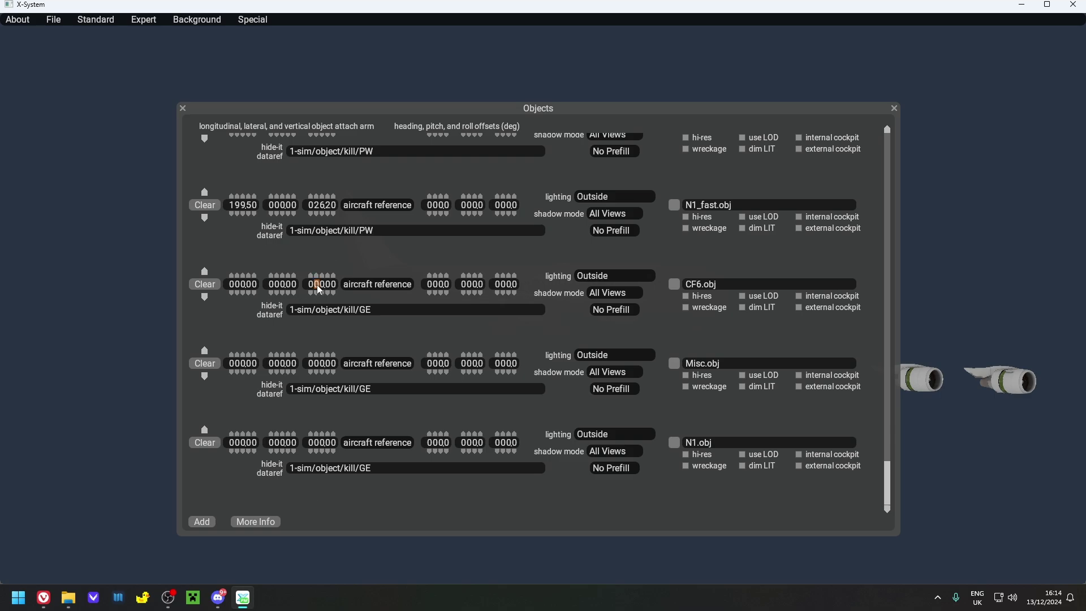
type("2620")
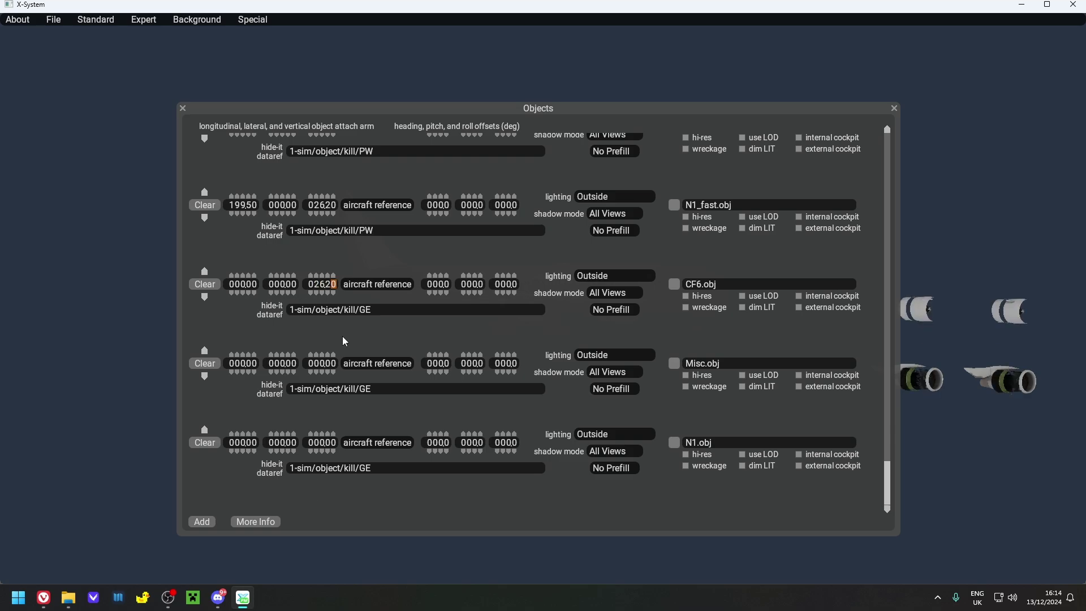
type("2620")
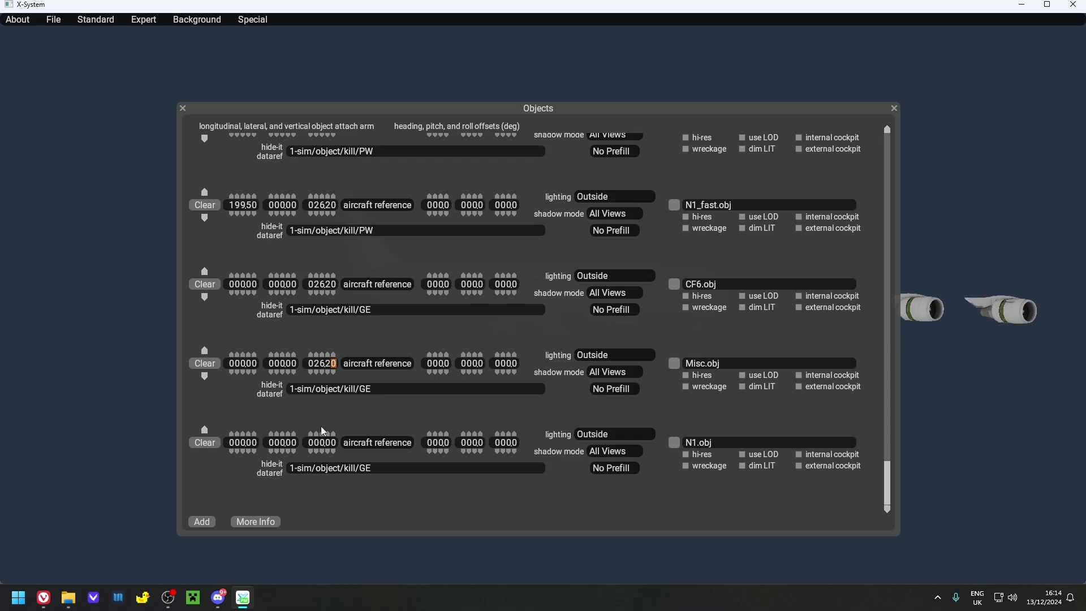
type("2620")
Set the longitudinal attach arm of the 767-300ER's CF6.obj, Misc.obj and N1.obj to 199.50
left_click(237, 288)
type("19950")
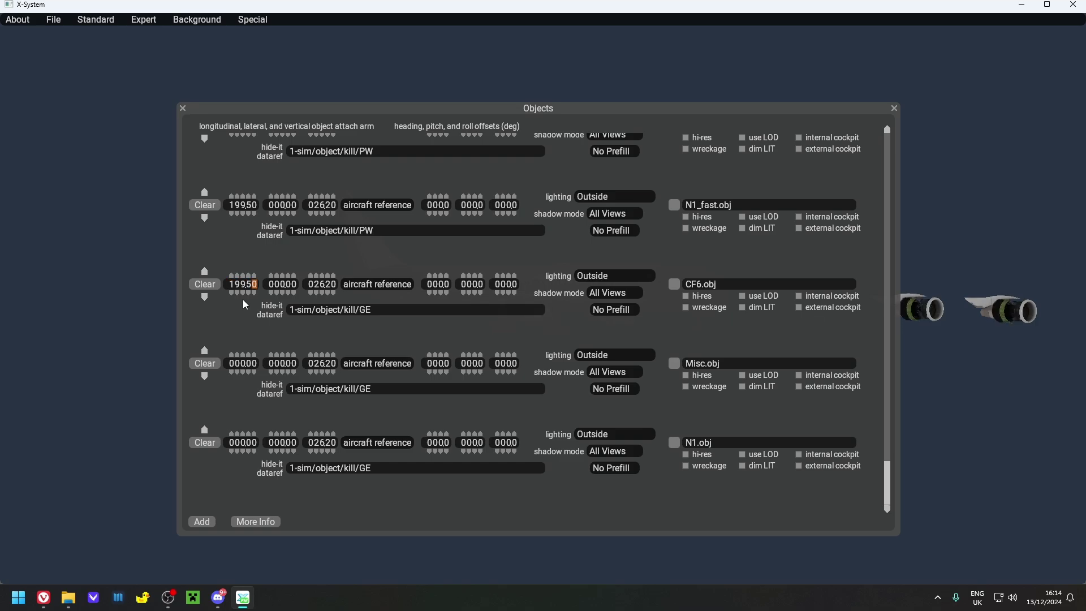
left_click(233, 365)
type("19950")
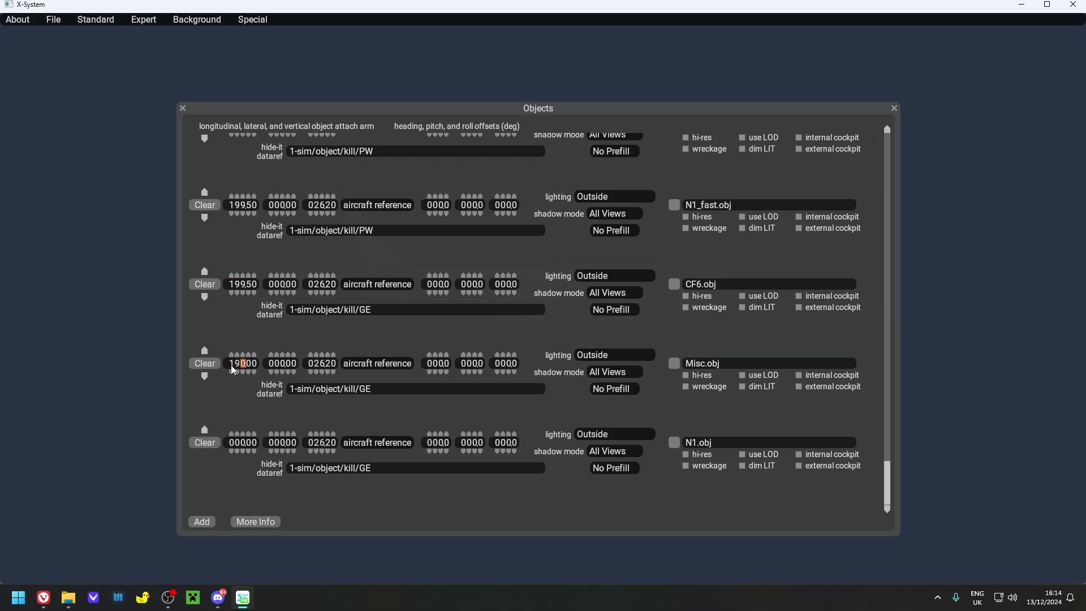
left_click(232, 443)
type("19950")
Save the 767-300ER aircraft file and close the Objects window
left_click(62, 22)
left_click(64, 56)
left_click(182, 108)
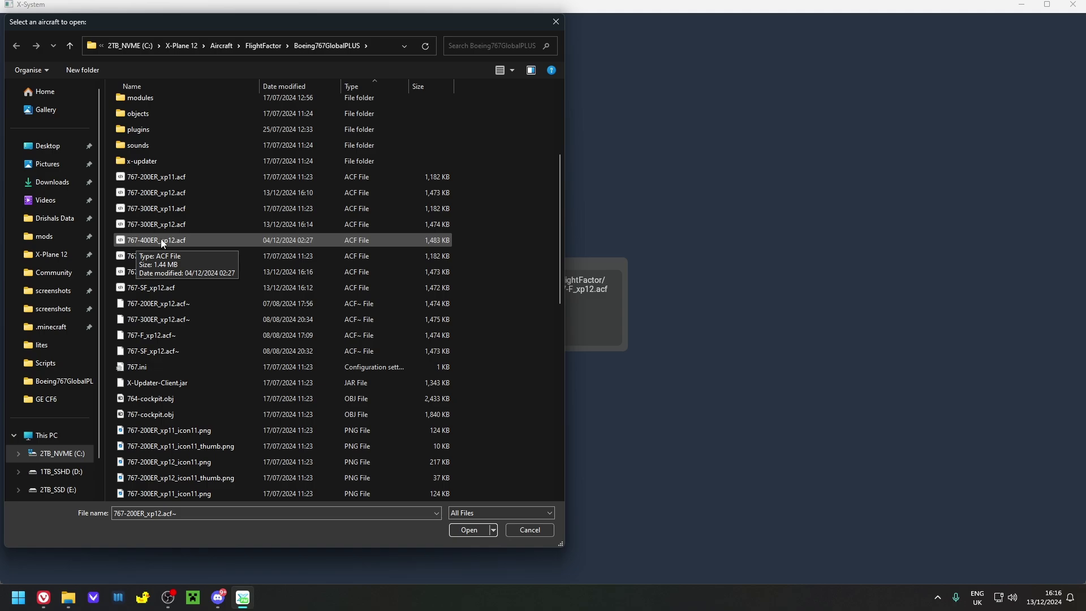
Open 767-400ER_xp12.acf and set the longitudinal attach arm of CF6.obj, Misc.obj and N1.obj to 210.89
double_click(142, 241)
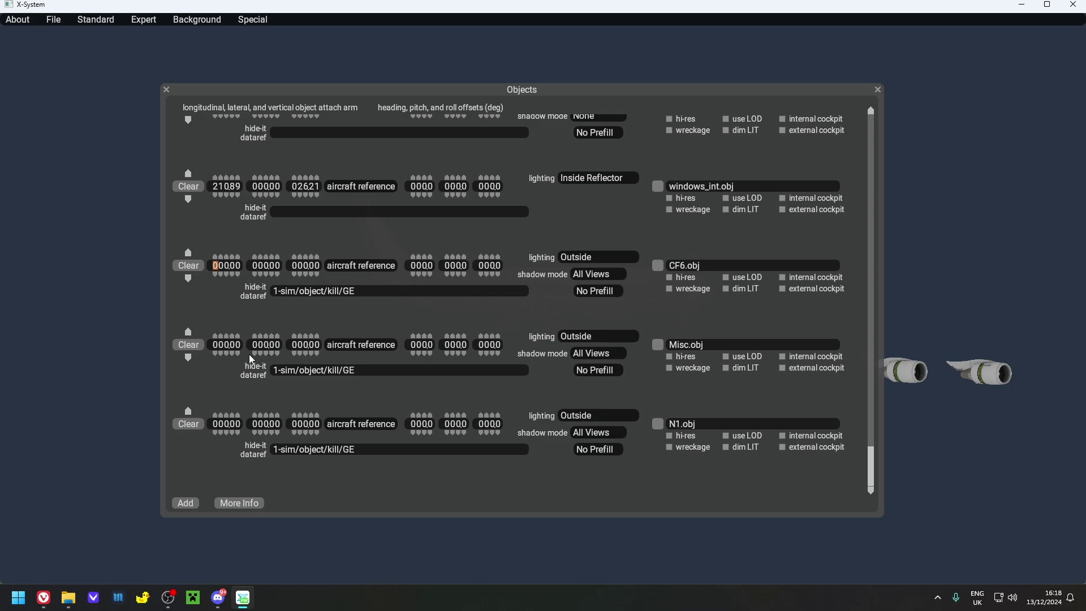
type("21089")
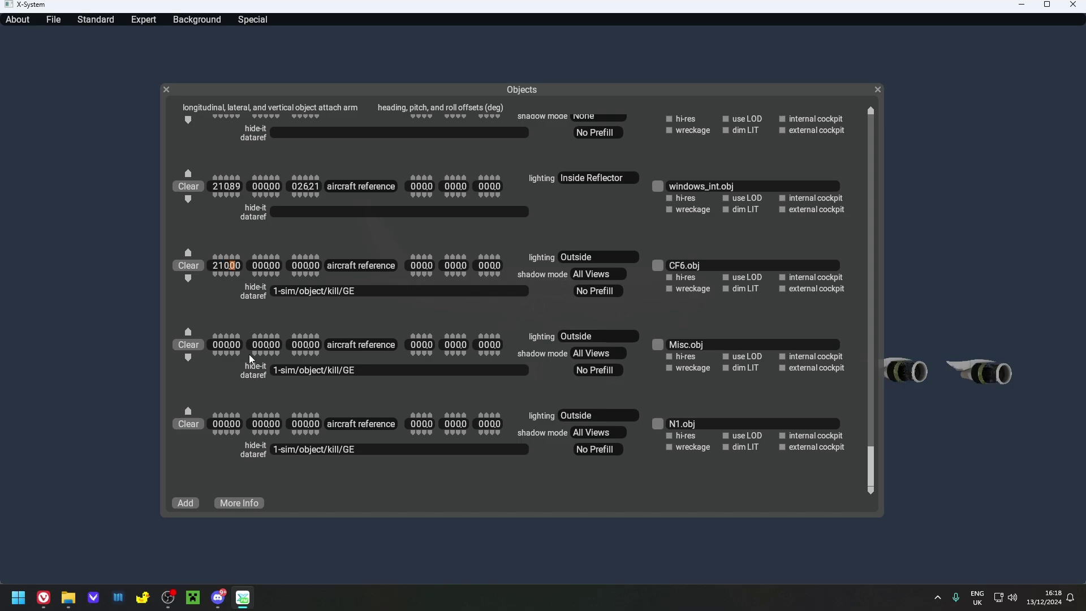
left_click(215, 346)
type("2108")
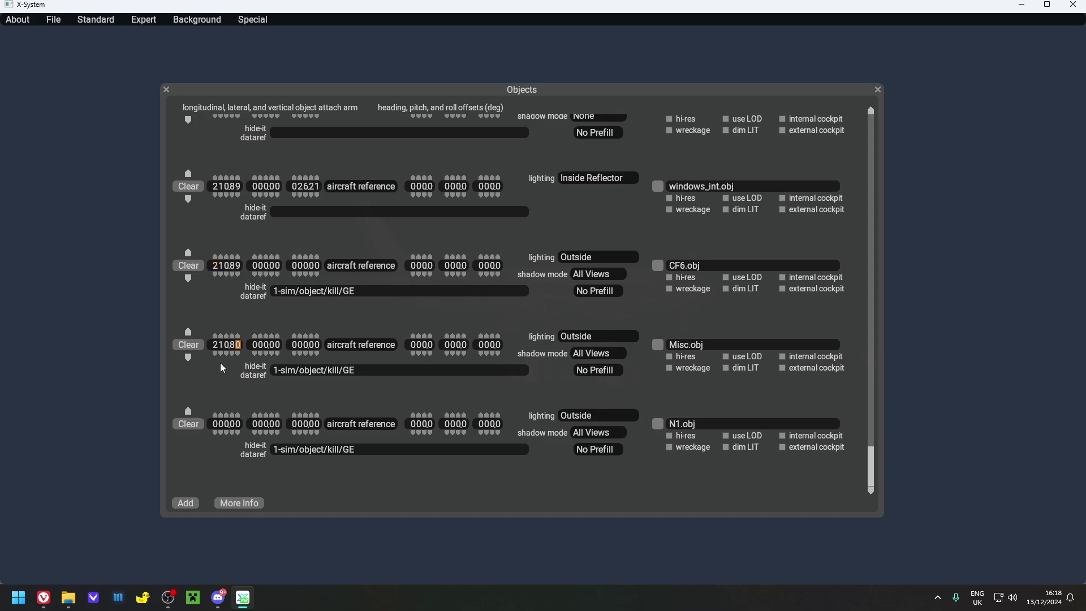
type("9")
left_click(215, 425)
Set the vertical attach arm of the 767-400ER's CF6.obj, Misc.obj and N1.obj to 26.21
left_click(300, 268)
type("2621")
left_click(301, 347)
left_click(300, 423)
type("1")
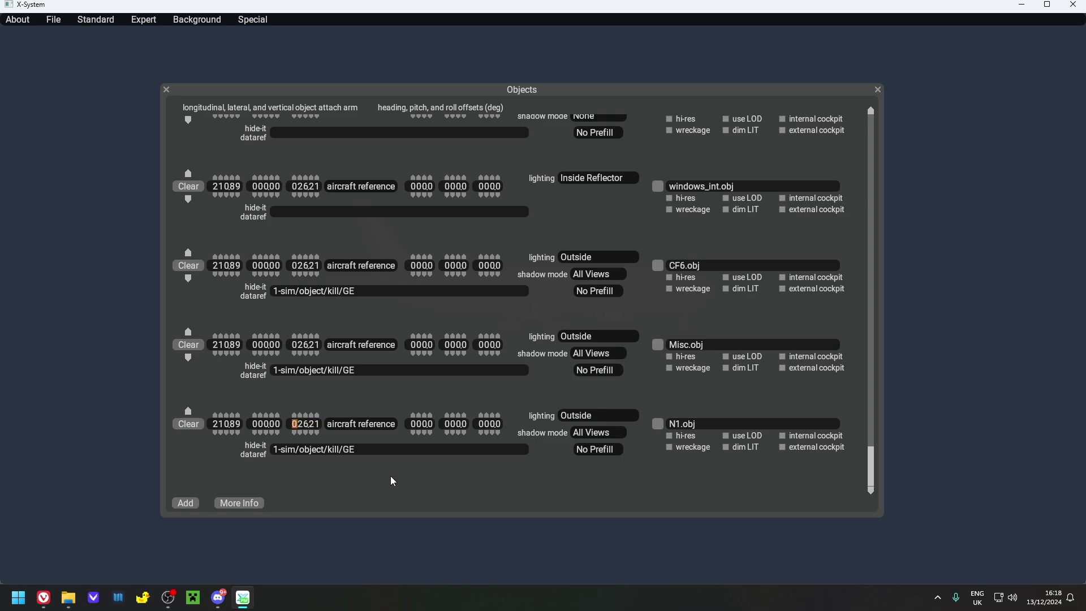
Close the Objects window, save the 767-400ER aircraft file and acknowledge the inlet max KEAS advisory
left_click(166, 90)
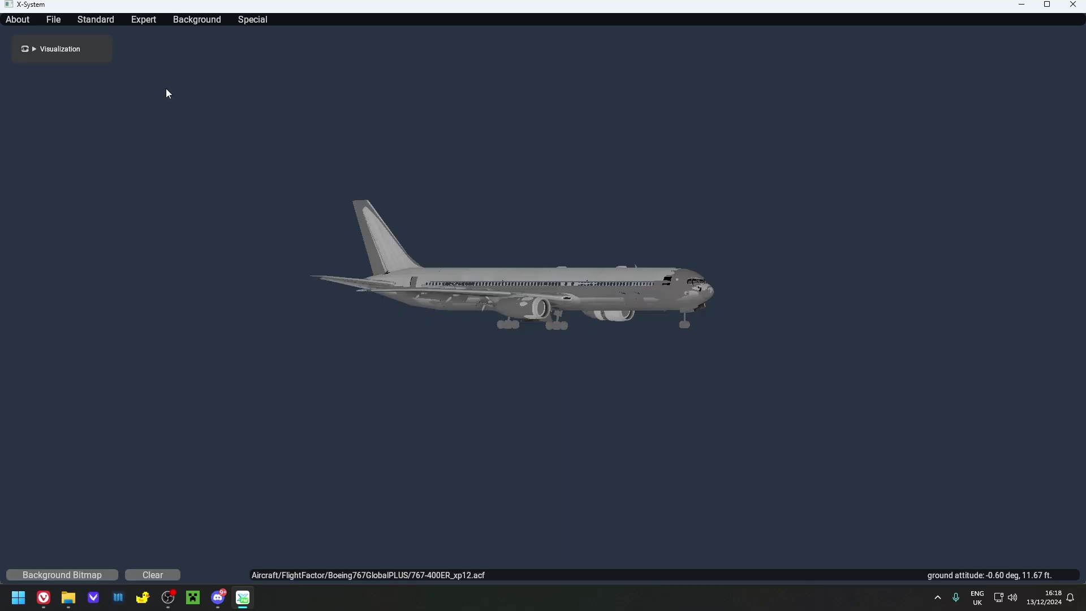
left_click(54, 20)
left_click(52, 56)
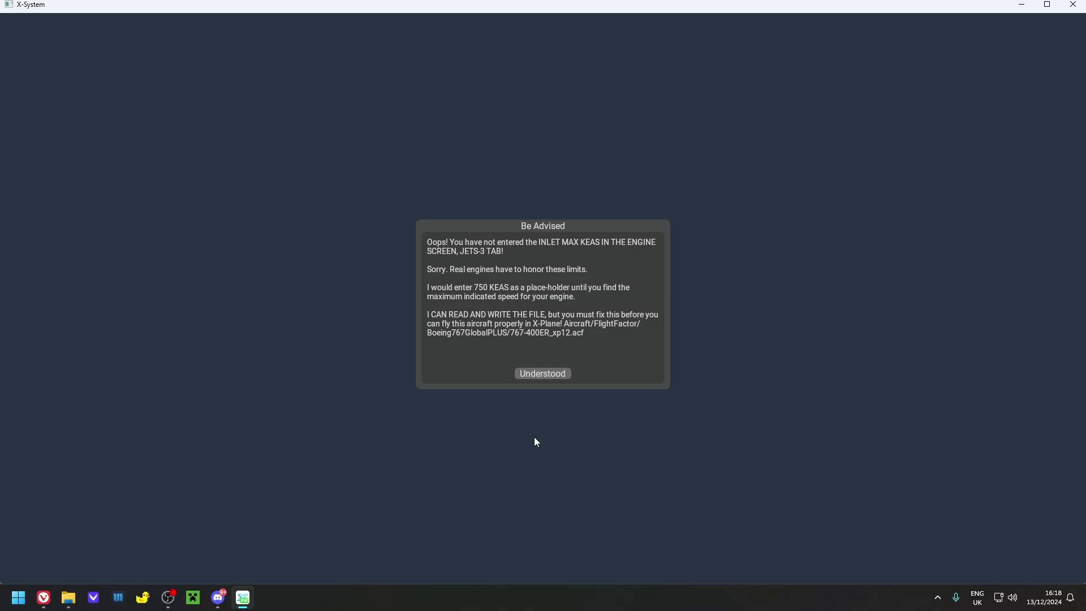
left_click(542, 374)
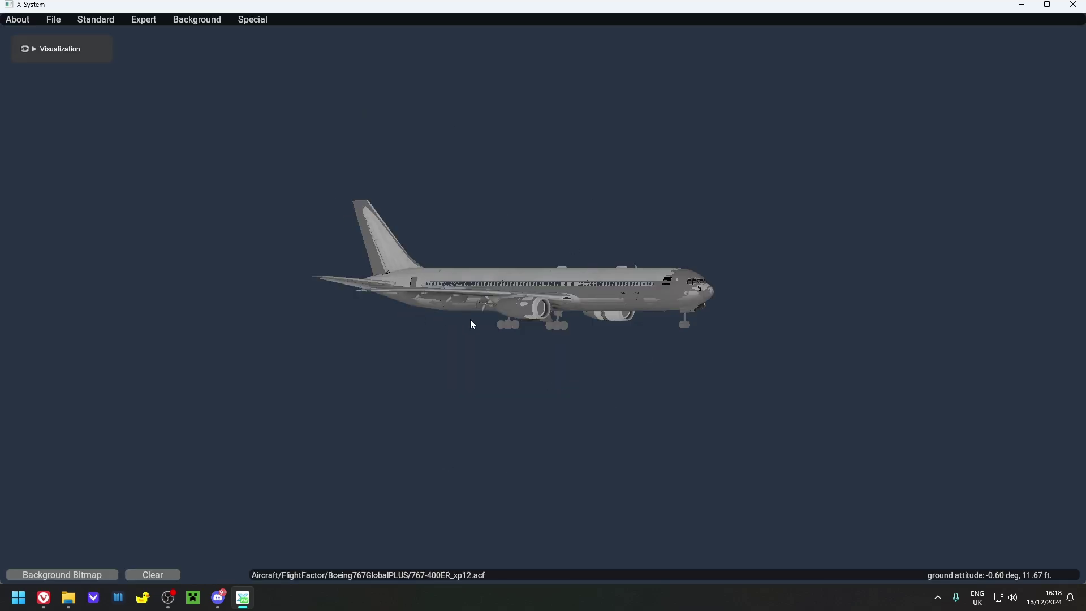
Close Plane Maker, sort the Boeing767GlobalPLUS folder by type, and delete the five 767 .acf~ backup files
left_click(1073, 5)
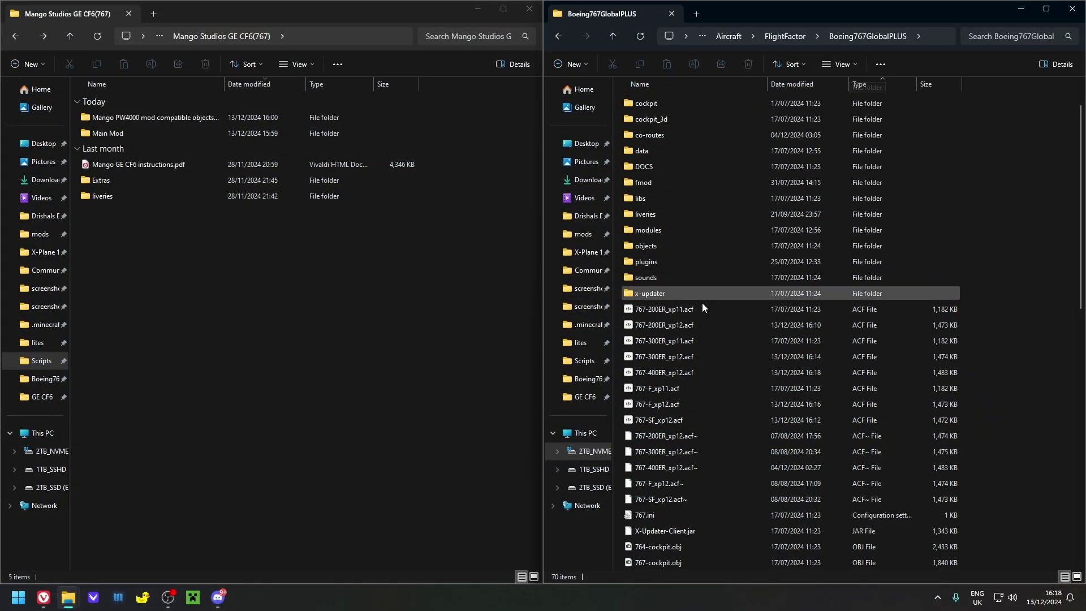
left_click(878, 84)
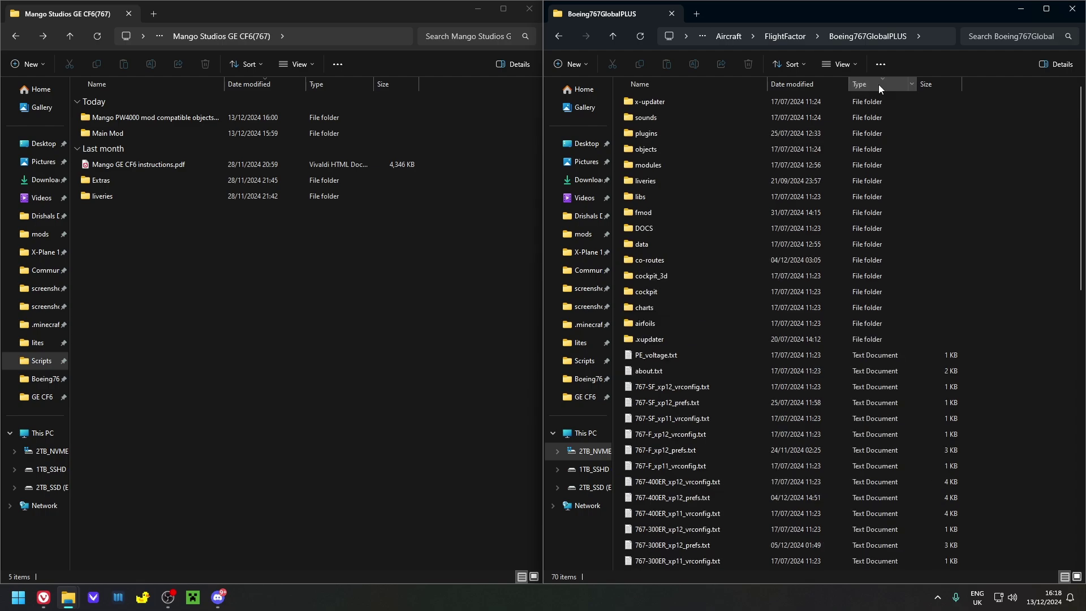
left_click(878, 83)
scroll(884, 349, "down", 1)
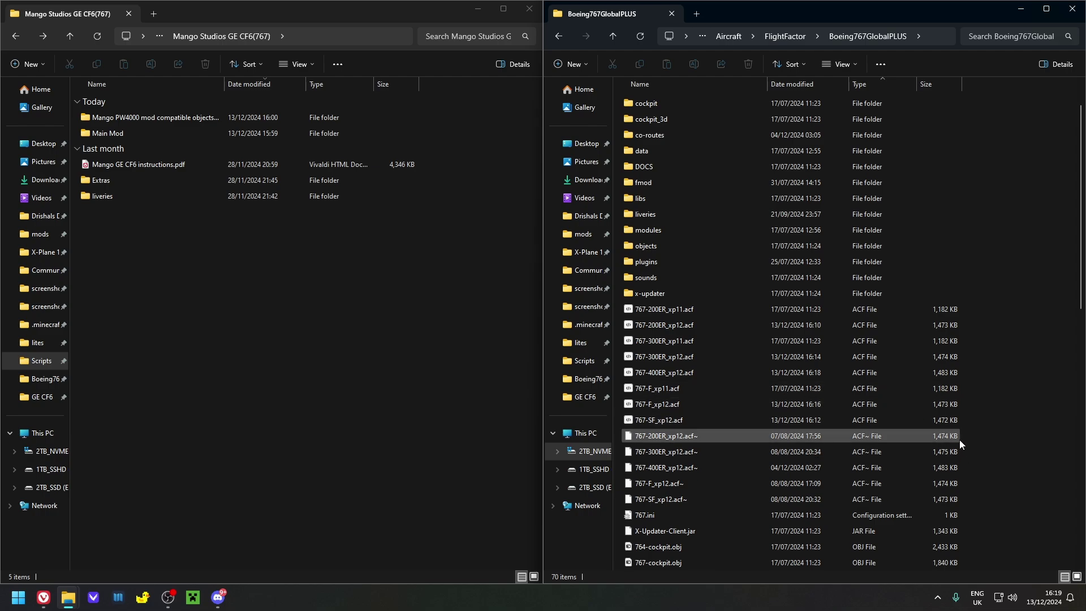
left_click_drag(966, 434, 912, 494)
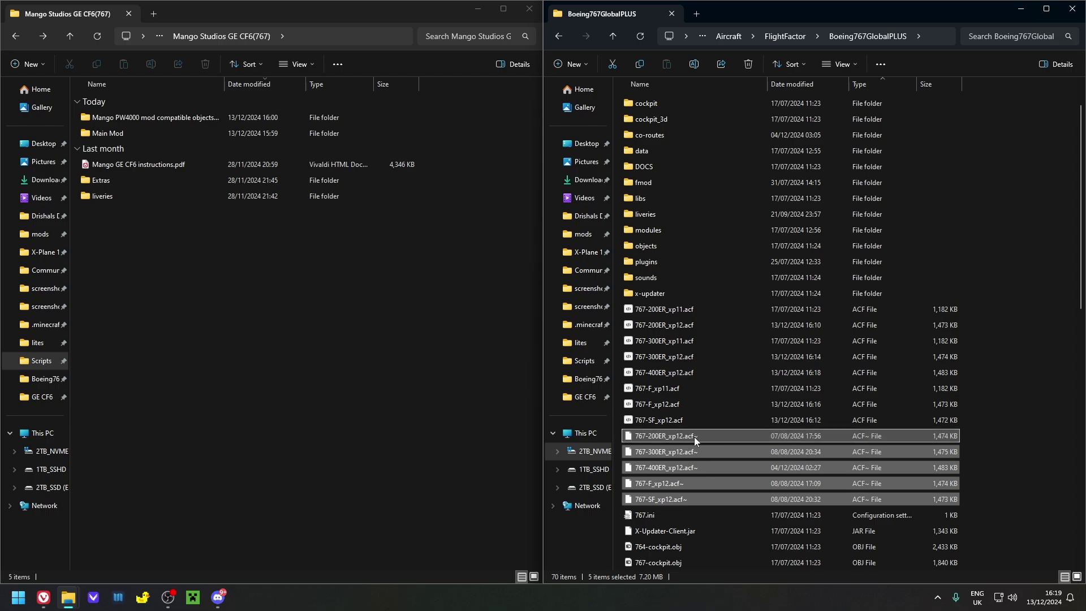
key("Delete")
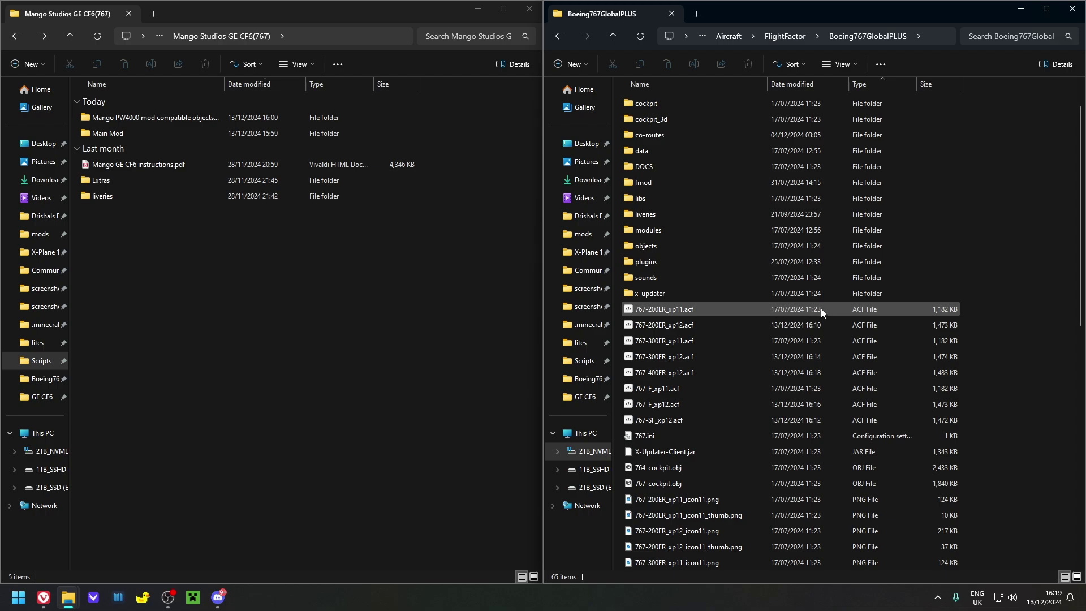
scroll(998, 260, "up", 1)
Look inside the mod's Extras folder and its Alternate Spinner folder, and return to the Mango Studios GE CF6(767) folder
left_click(229, 304)
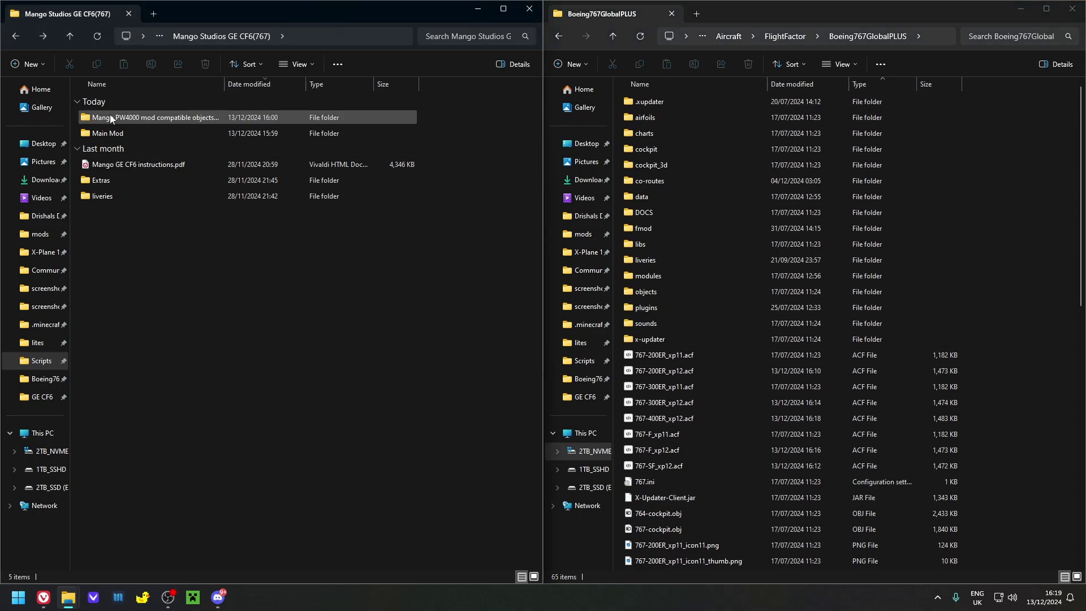
double_click(122, 180)
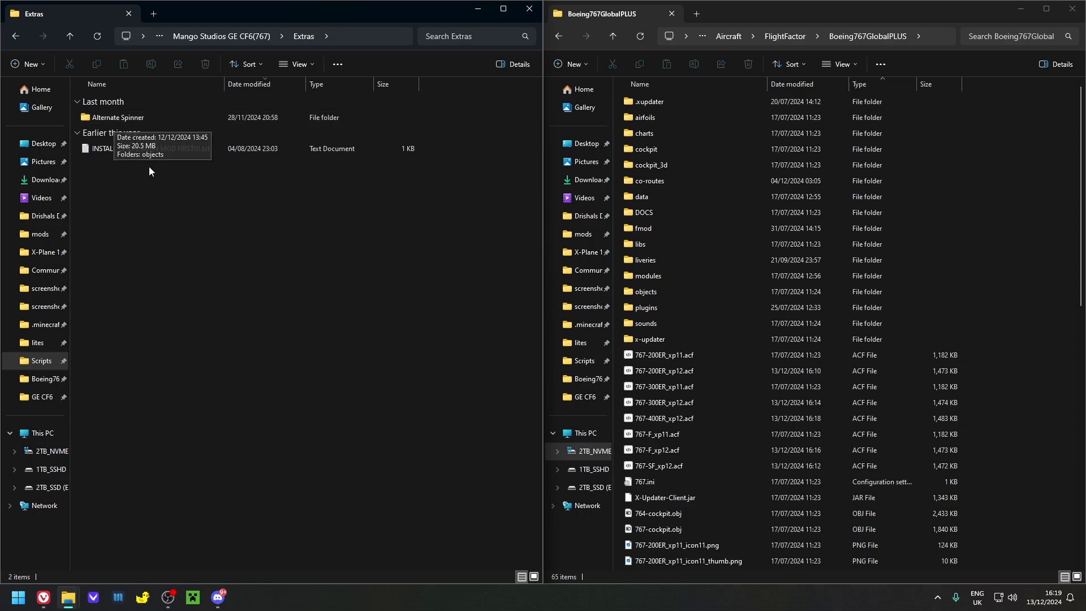
double_click(130, 118)
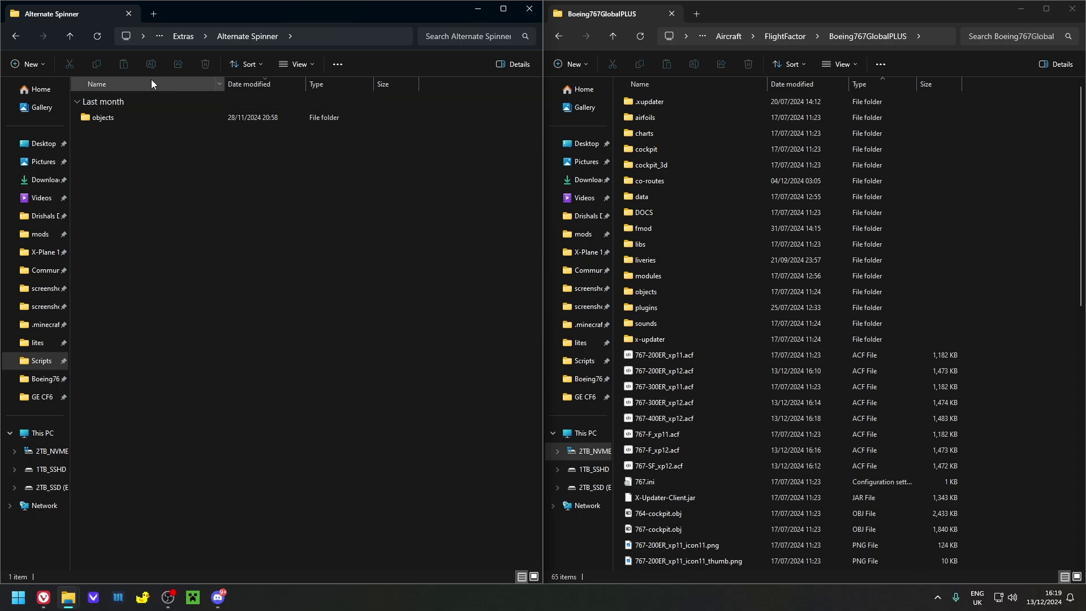
left_click(19, 40)
left_click(20, 41)
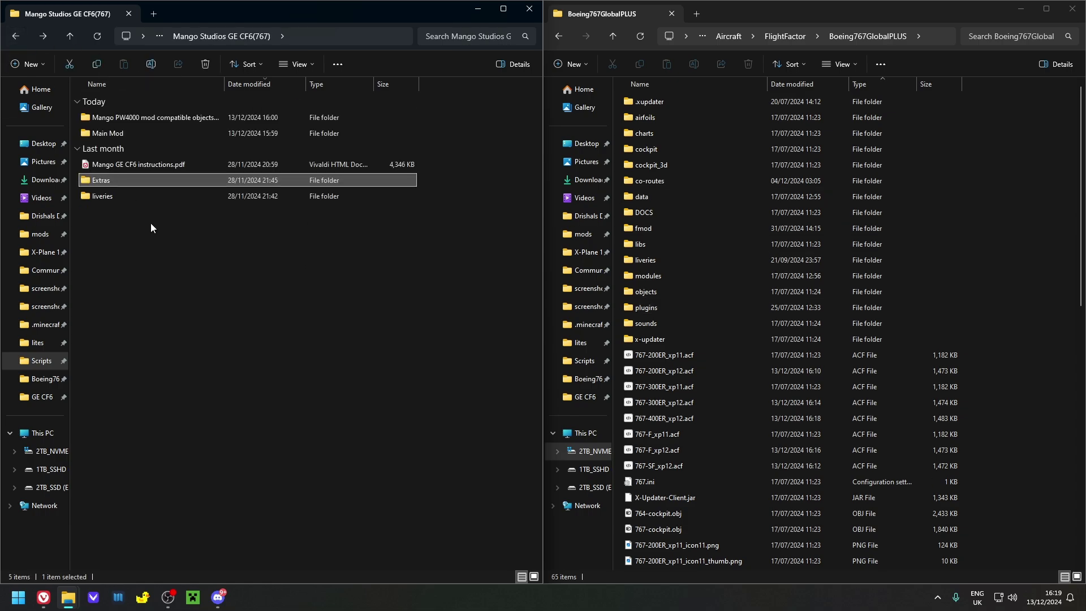
Examine the mod's bundled liveries and the Condor livery's Main Spinner folder, and return to the liveries list
double_click(118, 195)
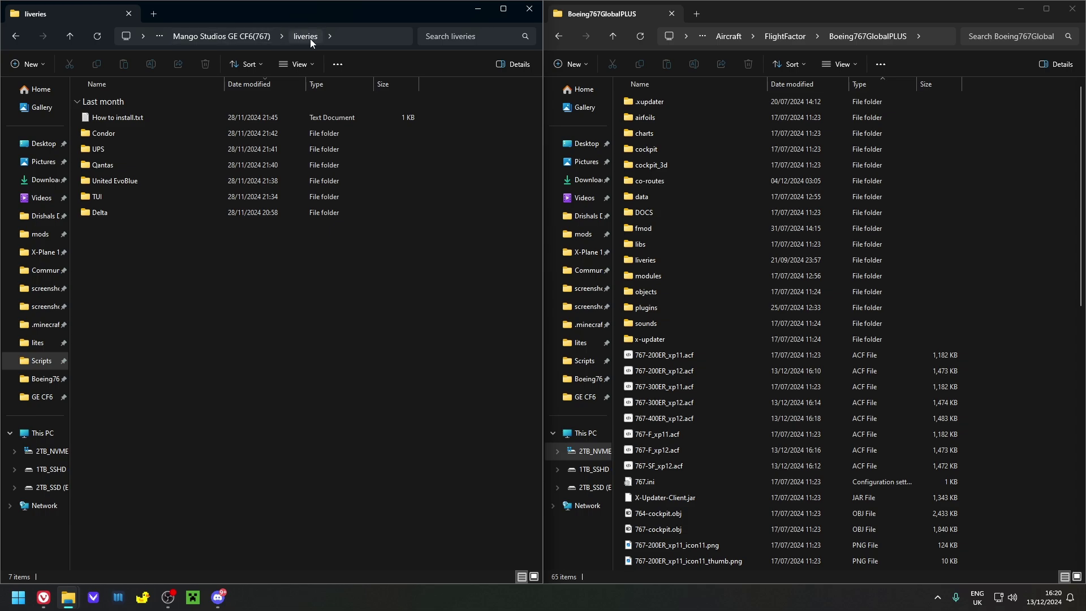
double_click(113, 136)
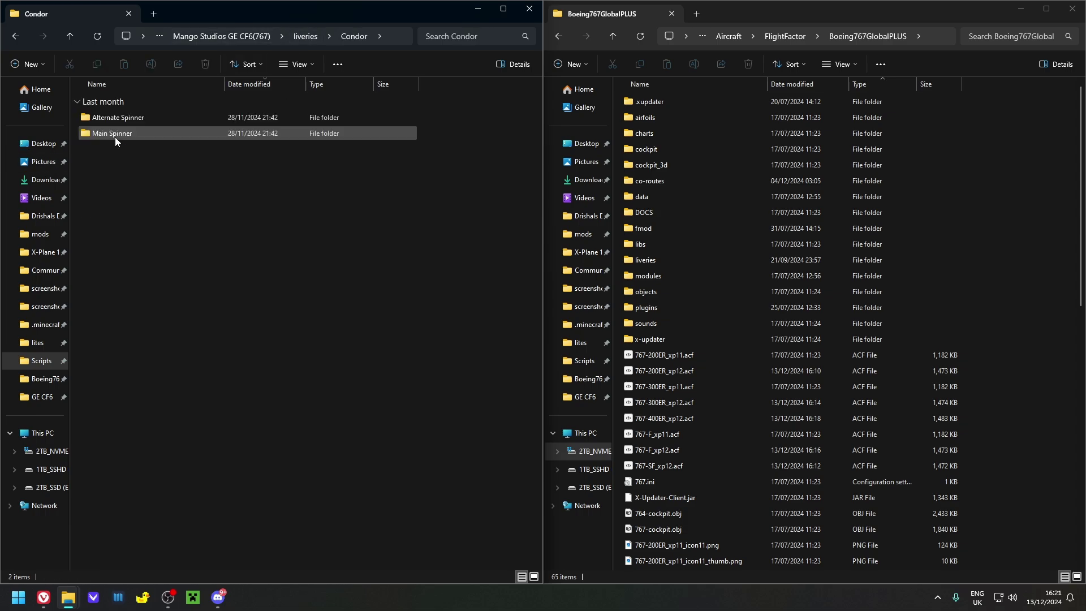
double_click(138, 133)
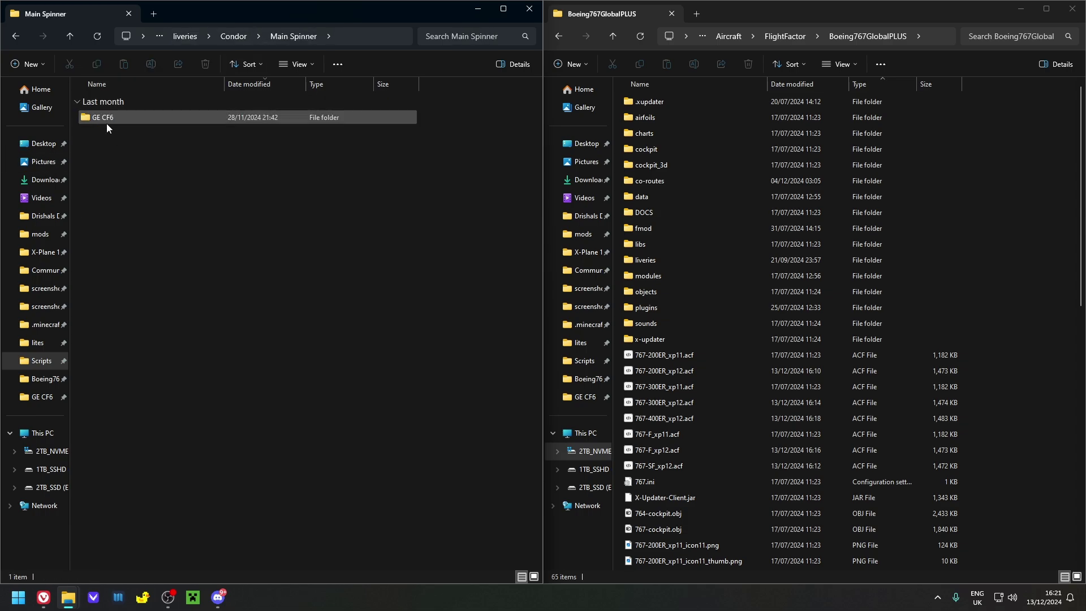
left_click(16, 35)
left_click(16, 35)
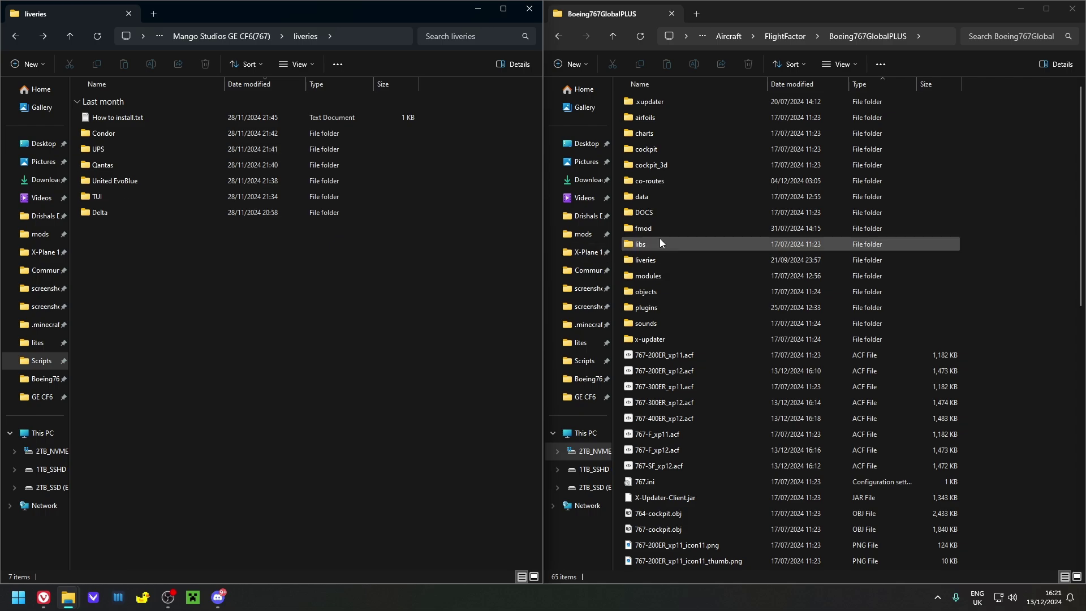
Open the objects/767 folder of the 763 Delta Air Lines (N190DN) livery in the aircraft's liveries folder
double_click(670, 260)
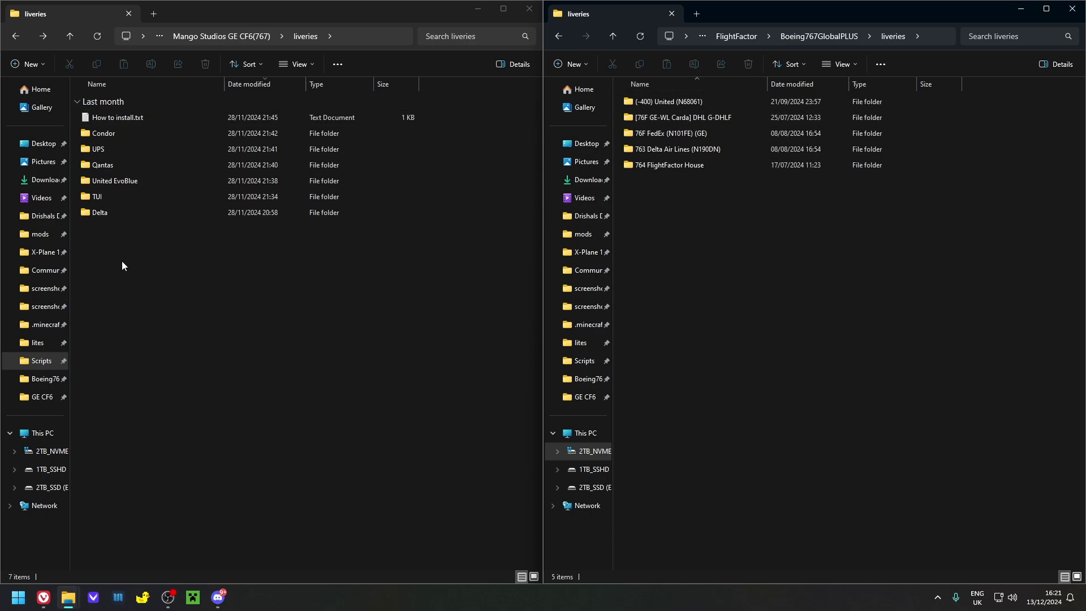
left_click(257, 321)
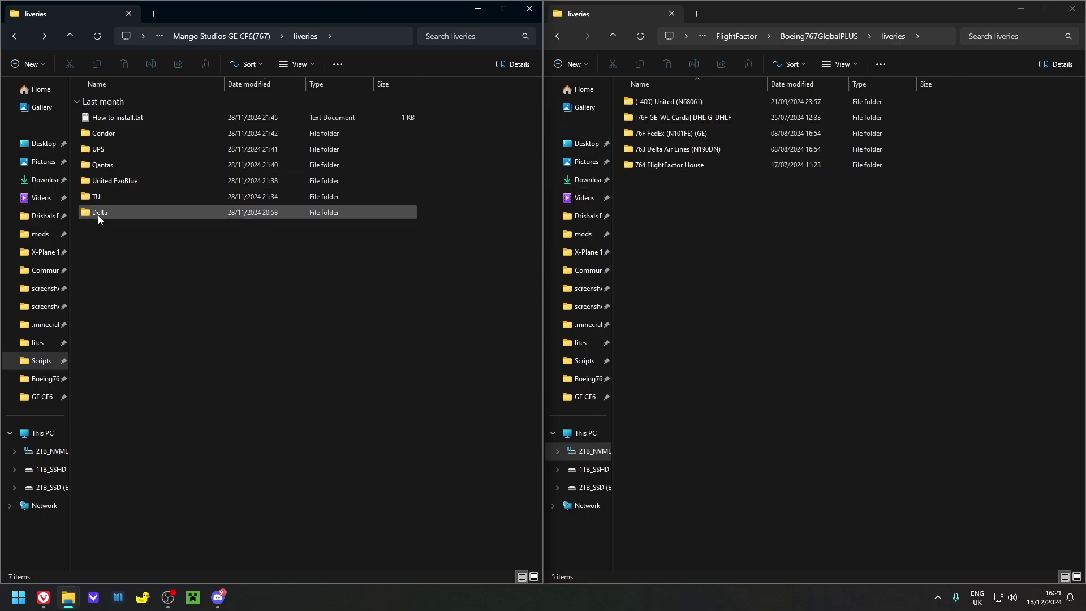
double_click(676, 150)
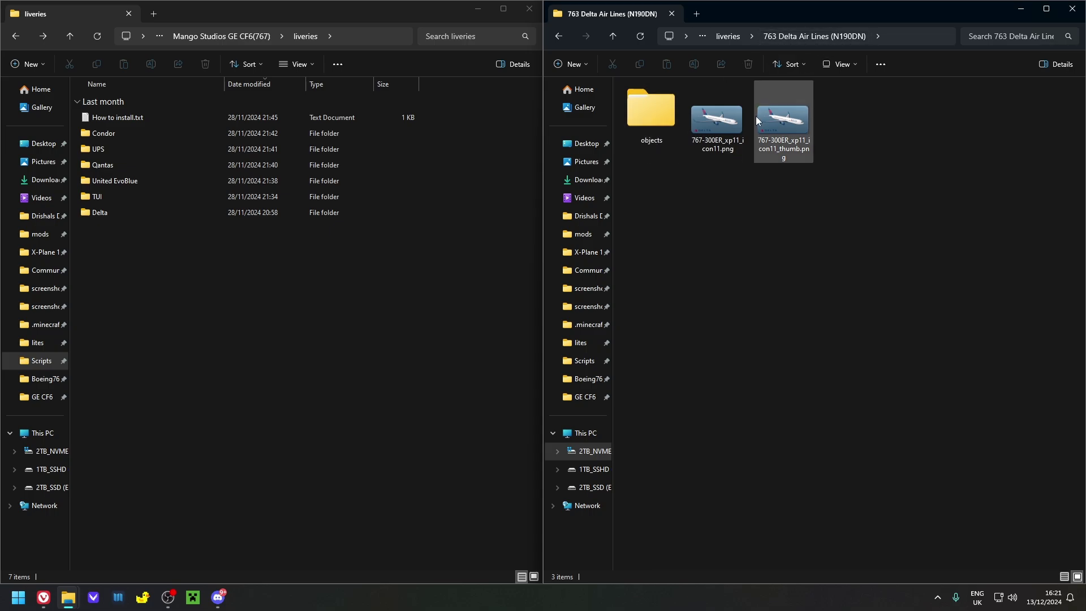
double_click(657, 107)
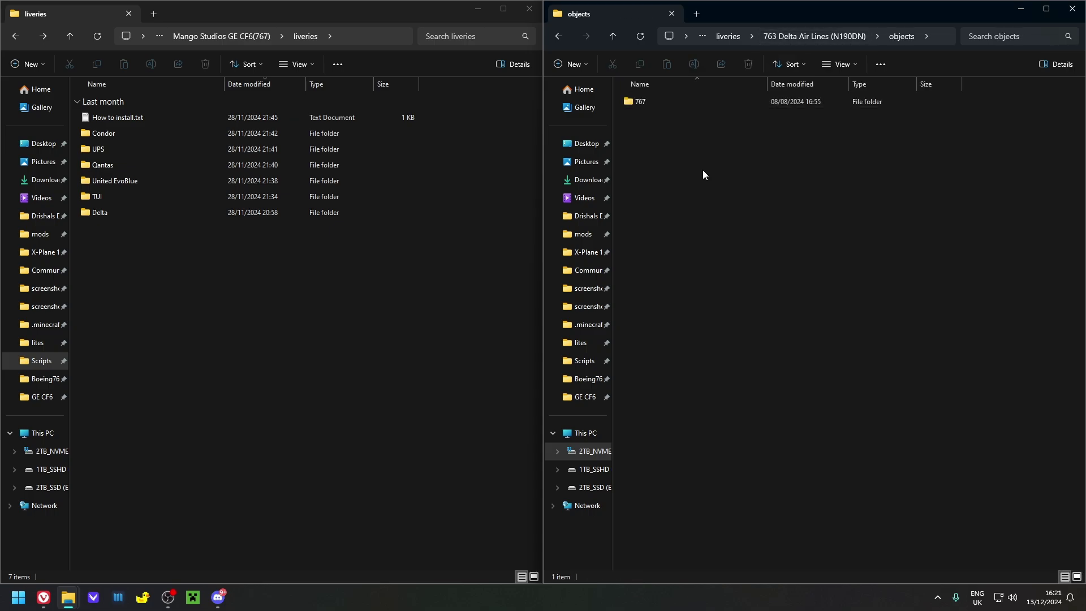
double_click(661, 107)
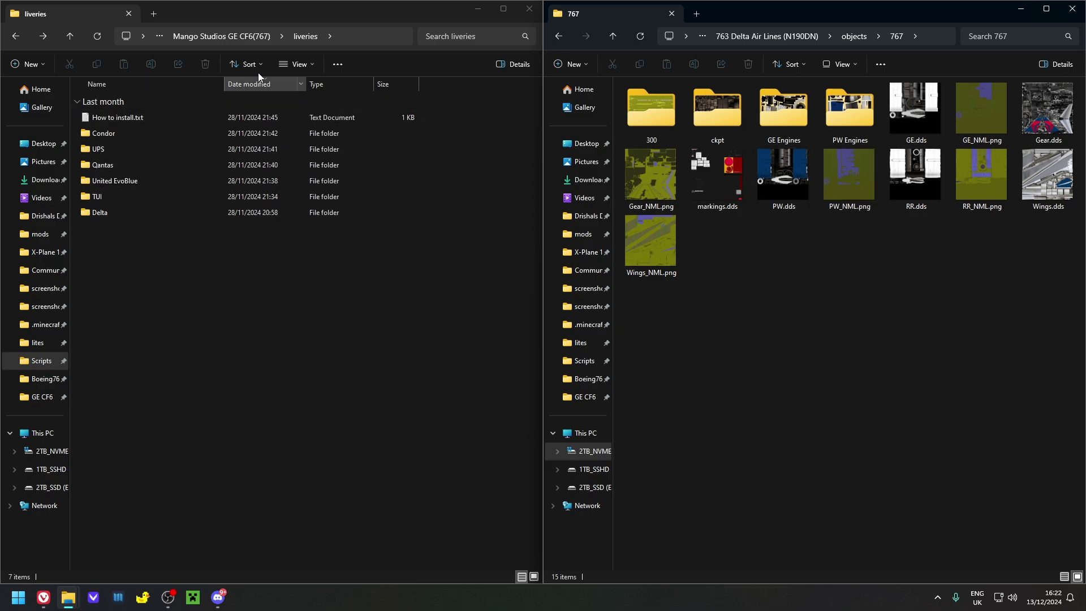
Open the Main Spinner folder for Delta in the separately downloaded GE CF6 Liveries pack
key("alt+Left")
key("alt+Left")
double_click(130, 116)
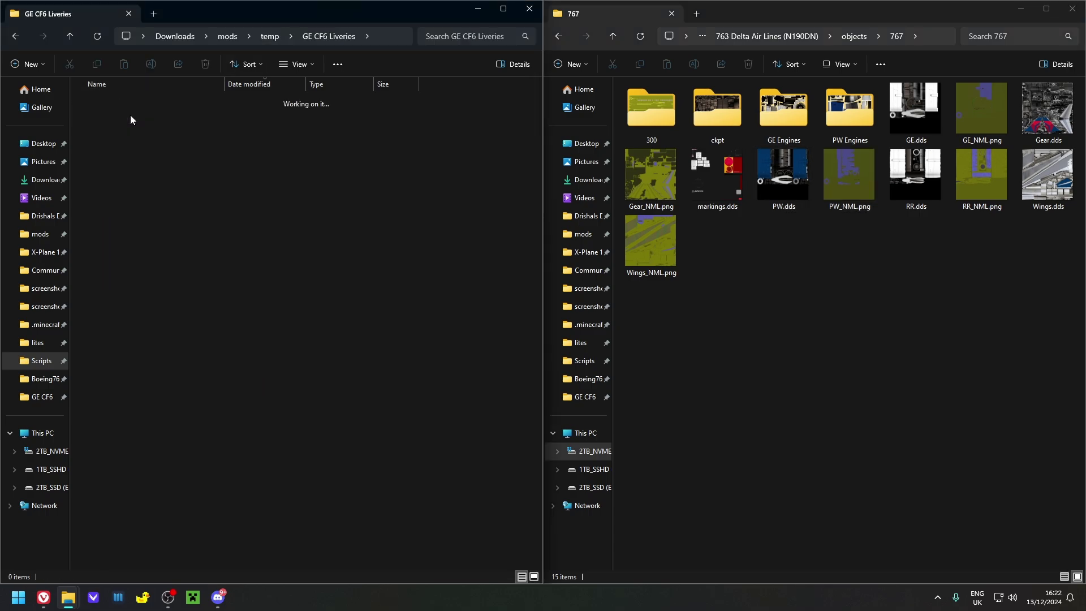
left_click(131, 118)
double_click(131, 118)
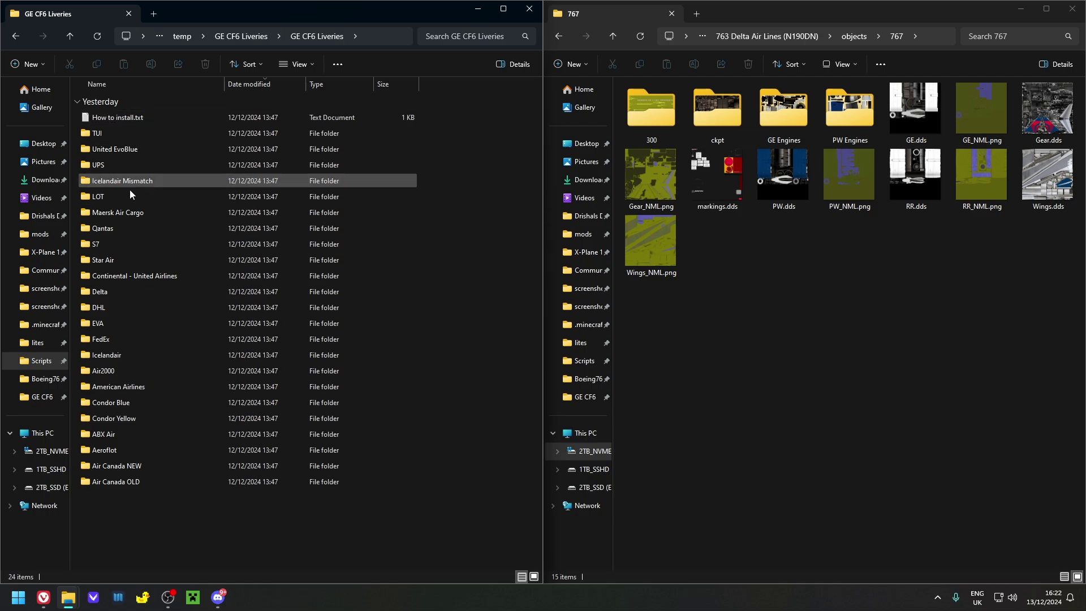
double_click(107, 293)
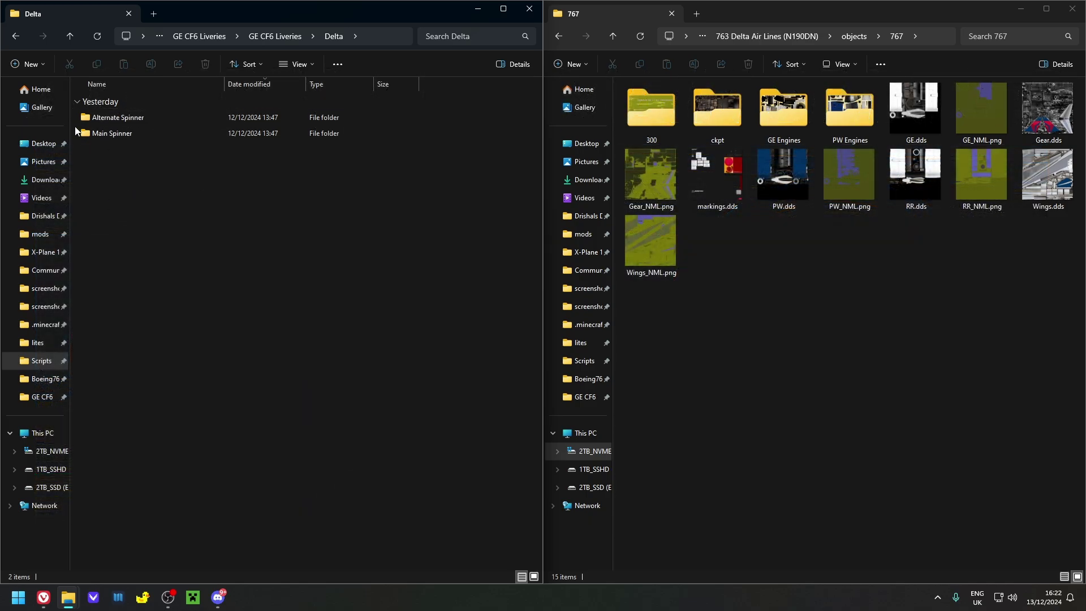
double_click(125, 135)
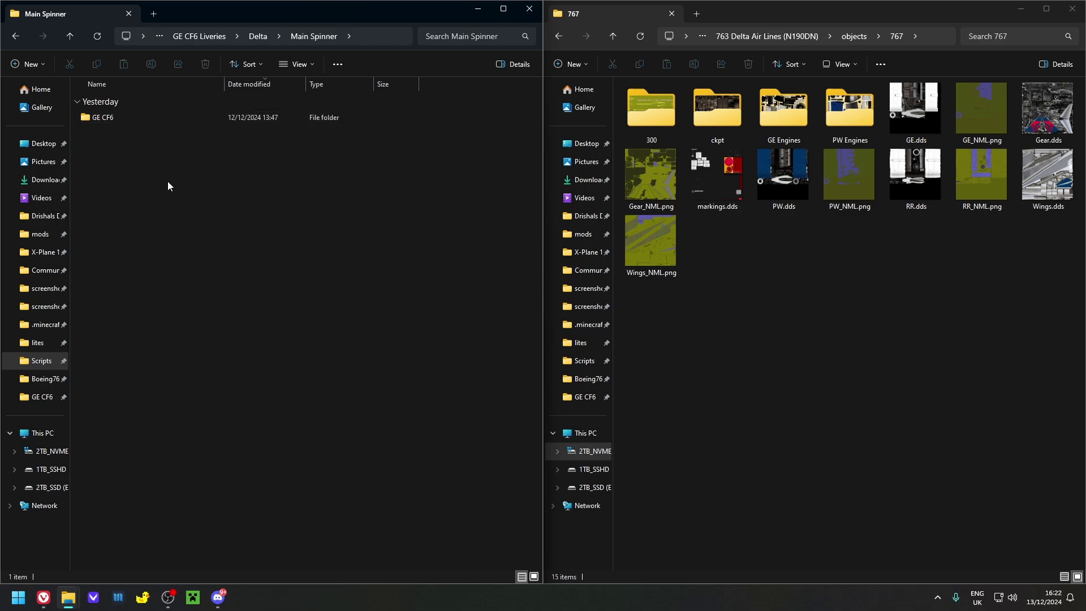
Check the contents of Delta's GE CF6 folder and move that folder into the Delta livery's objects/767 folder
double_click(104, 120)
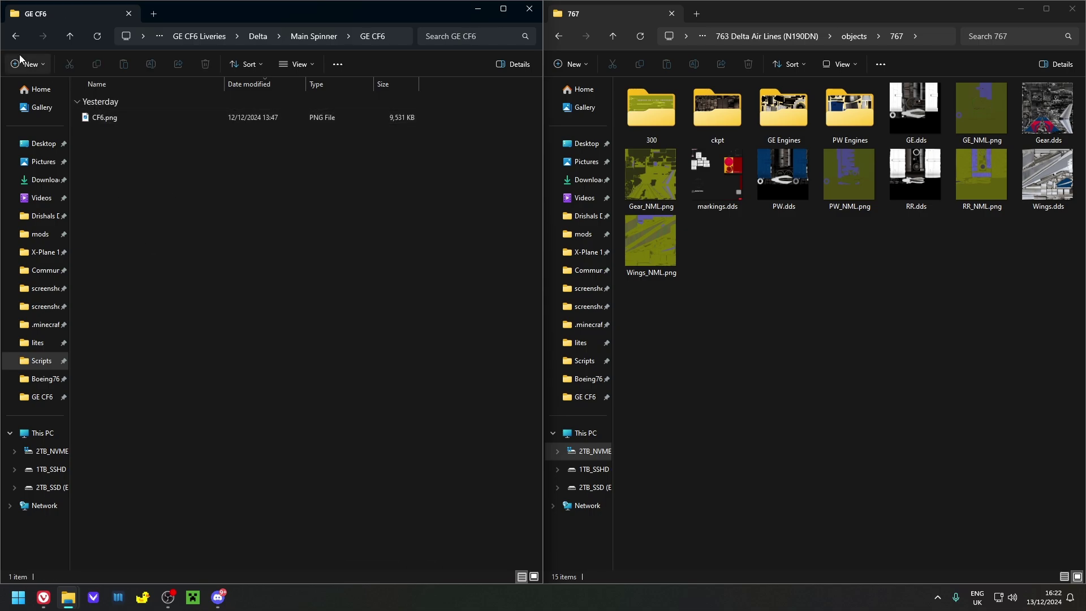
left_click(15, 36)
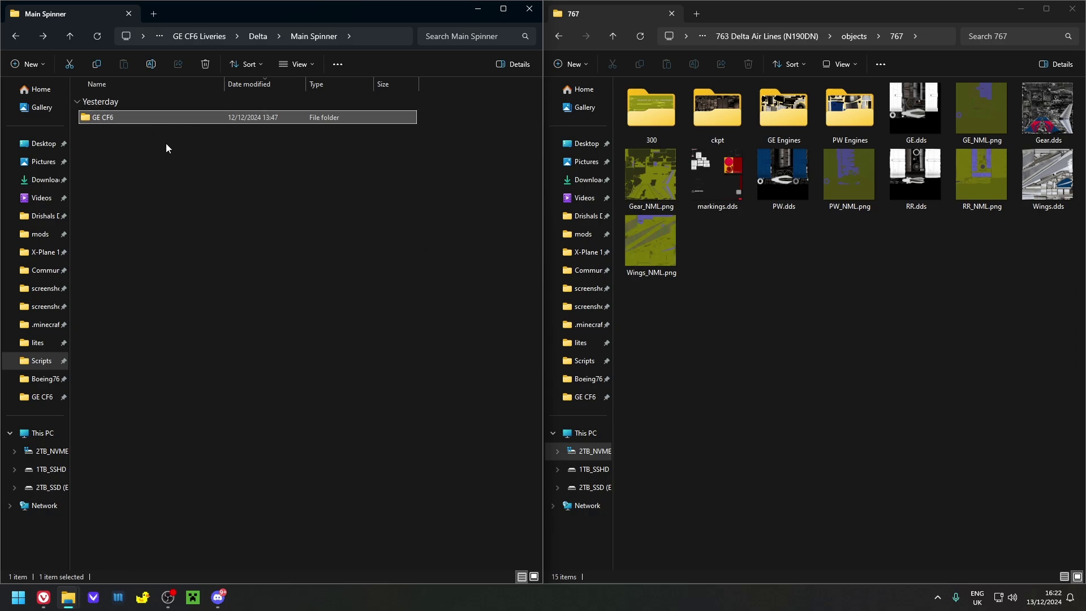
left_click_drag(104, 123, 845, 380)
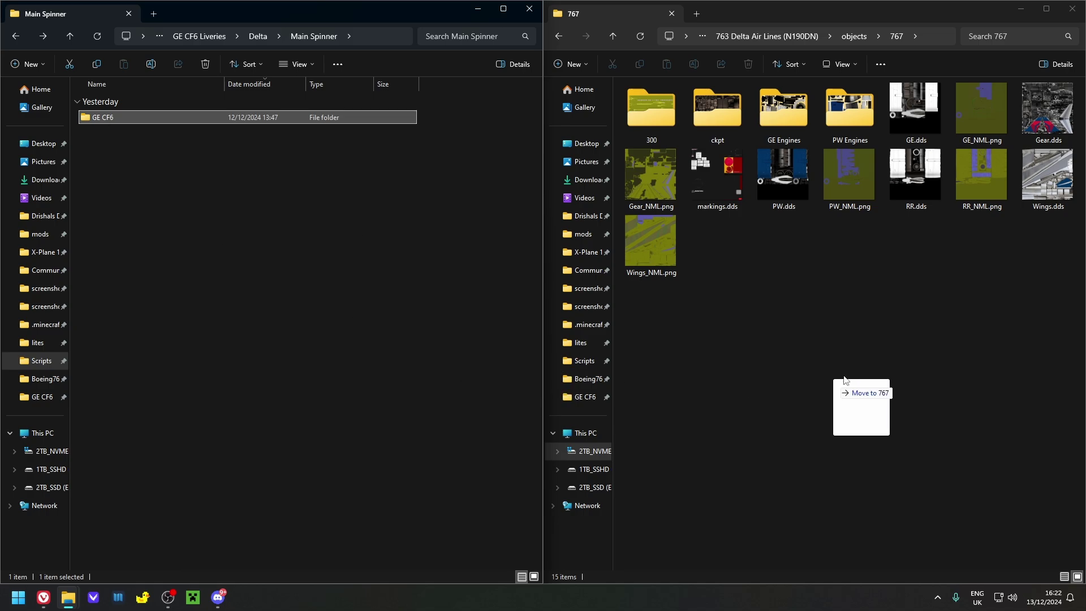
left_click_drag(838, 287, 808, 309)
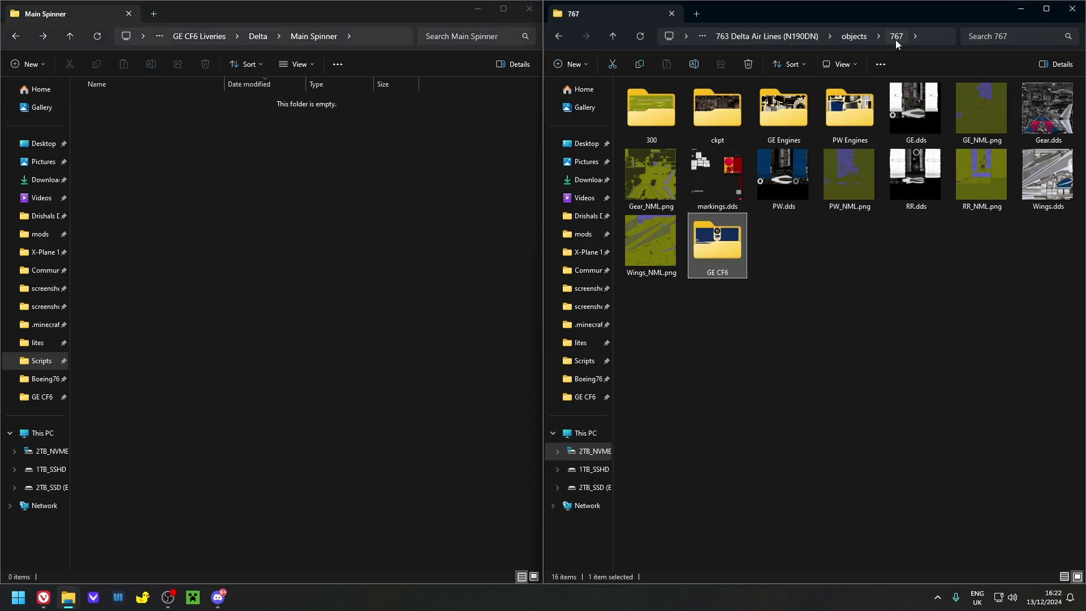